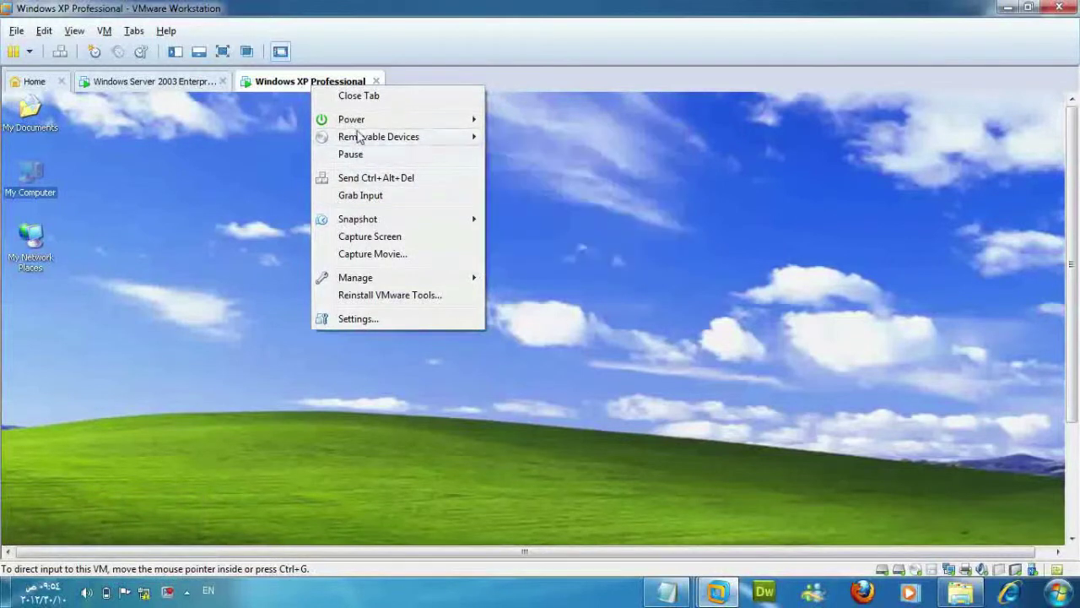
# Step: Power off the Windows XP Professional virtual machine and confirm the shutdown
pyautogui.moveTo(356, 121)
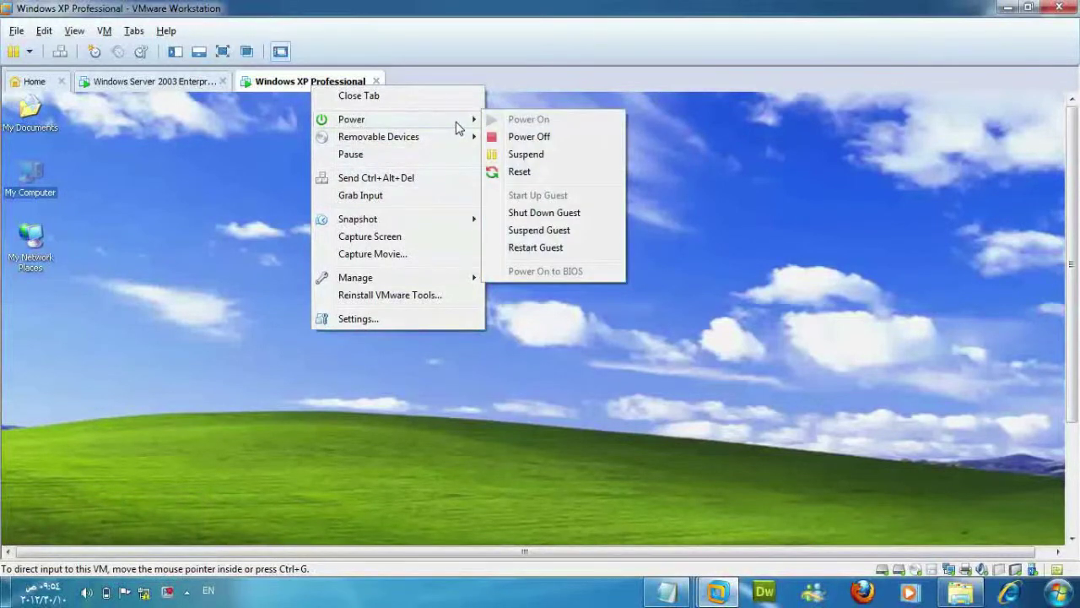
pyautogui.click(523, 137)
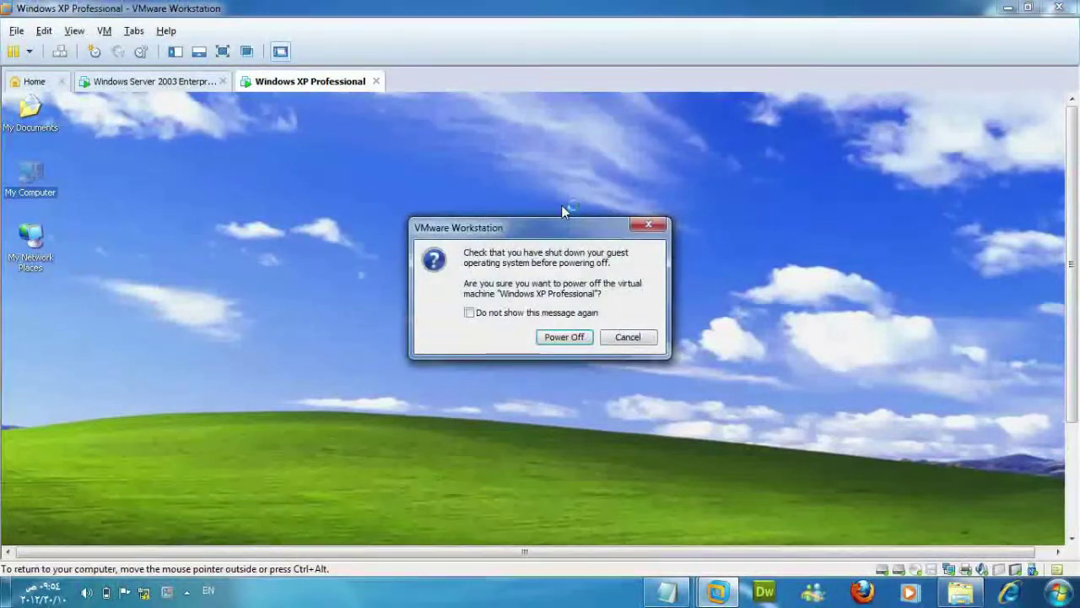
pyautogui.click(550, 336)
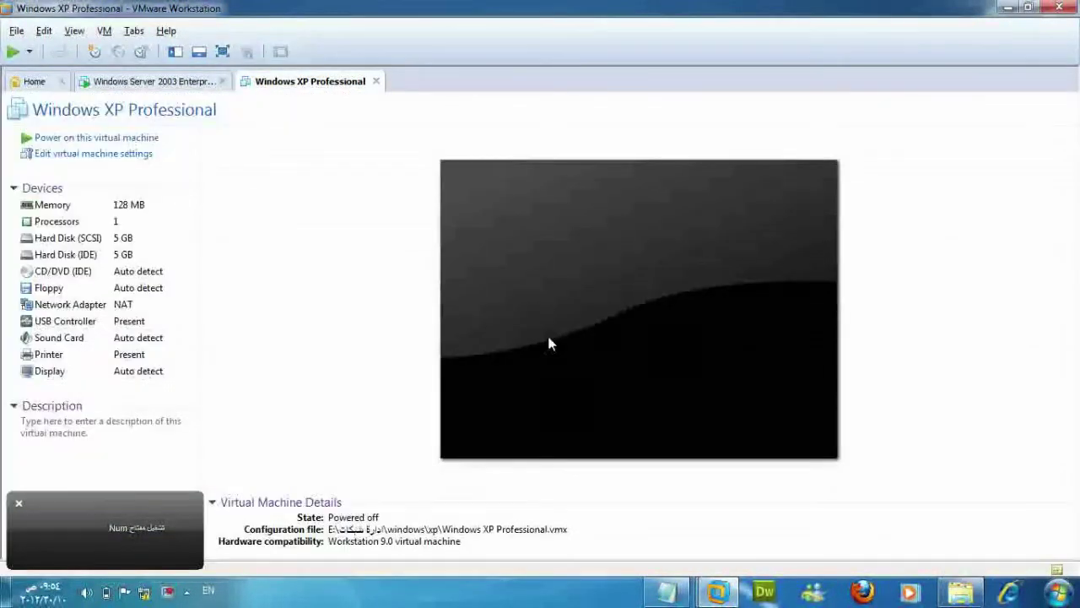
# Step: Open the Windows XP Professional virtual machine's settings and start adding a Hard Disk as new hardware
pyautogui.click(84, 157)
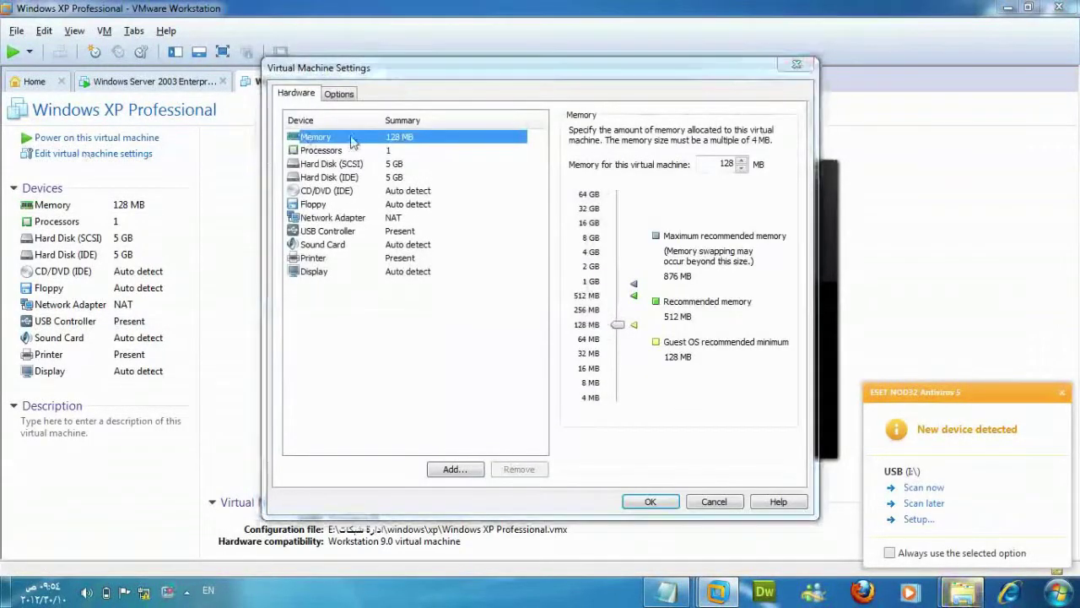
pyautogui.click(330, 179)
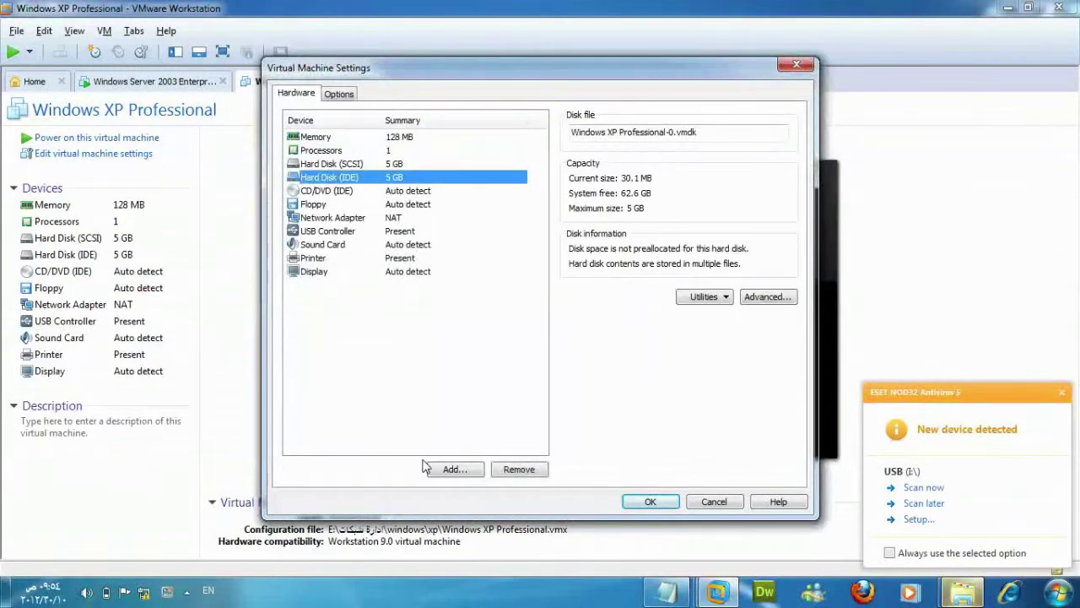
pyautogui.click(454, 469)
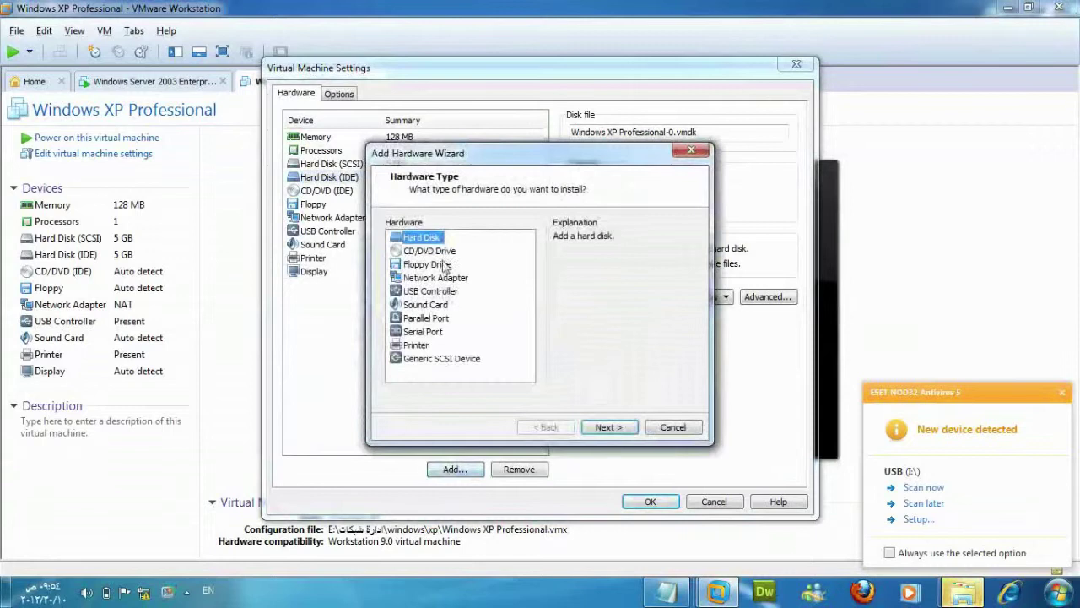
pyautogui.click(435, 278)
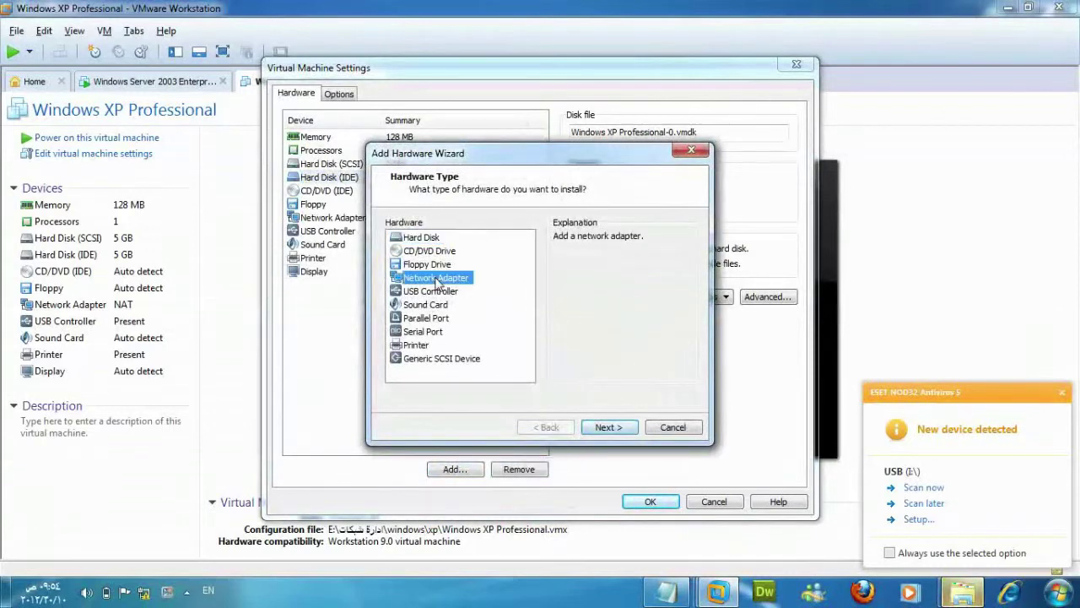
pyautogui.click(430, 291)
pyautogui.click(418, 306)
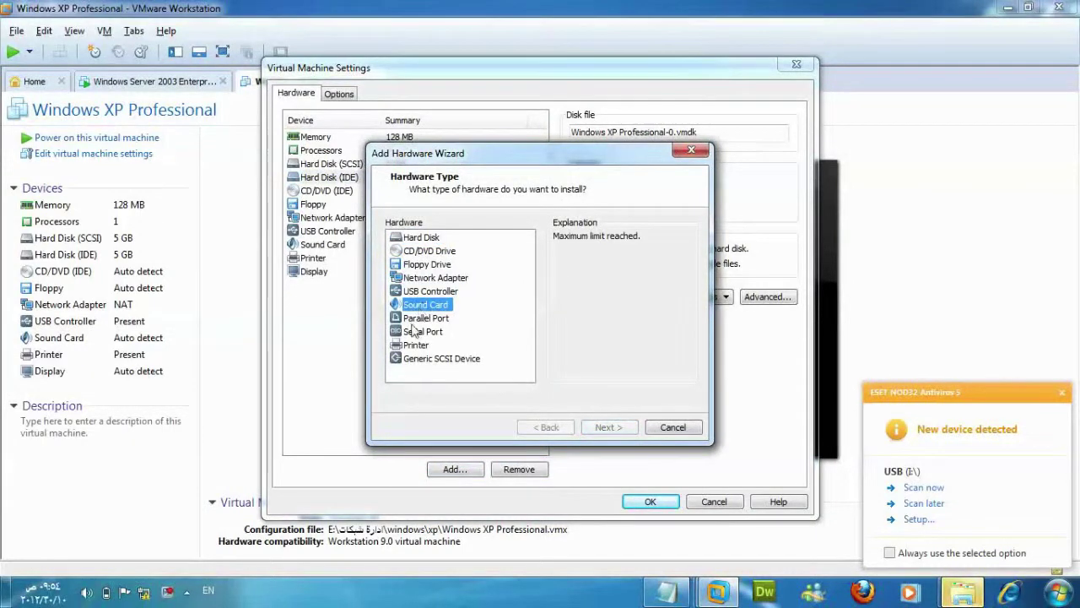
pyautogui.click(422, 279)
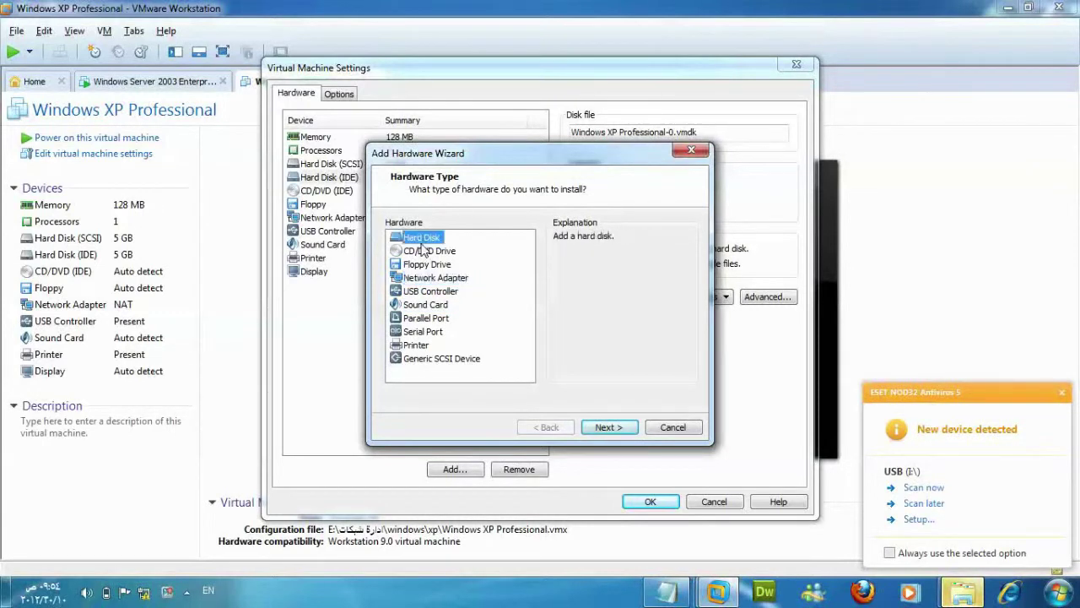
pyautogui.click(422, 239)
pyautogui.click(607, 427)
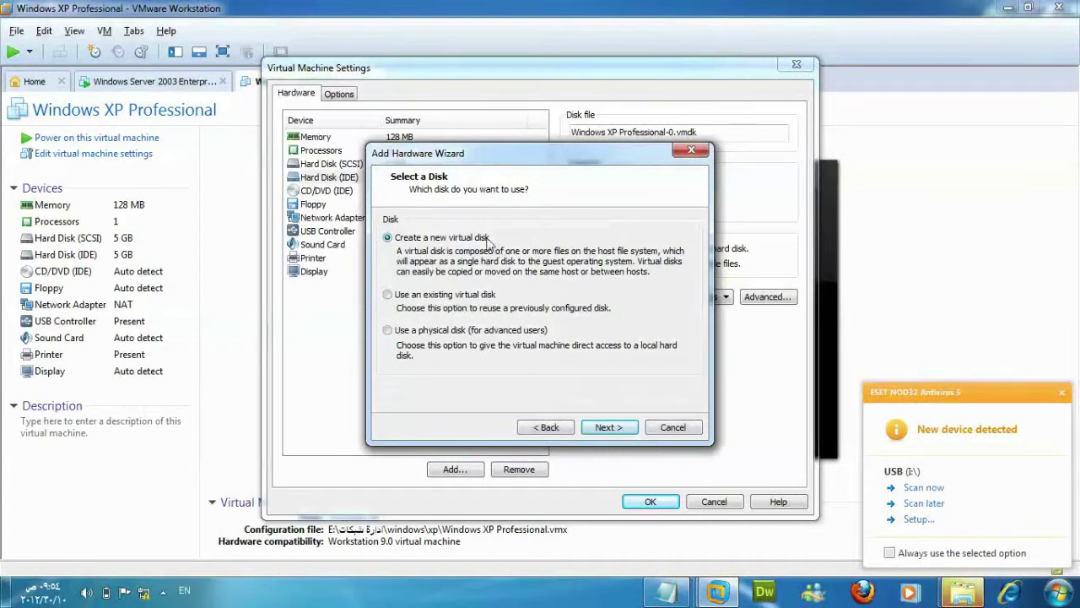
# Step: Create a new IDE virtual disk of 41 GB, split into multiple files, as Windows XP Professional-1.vmdk and save the machine settings
pyautogui.click(622, 429)
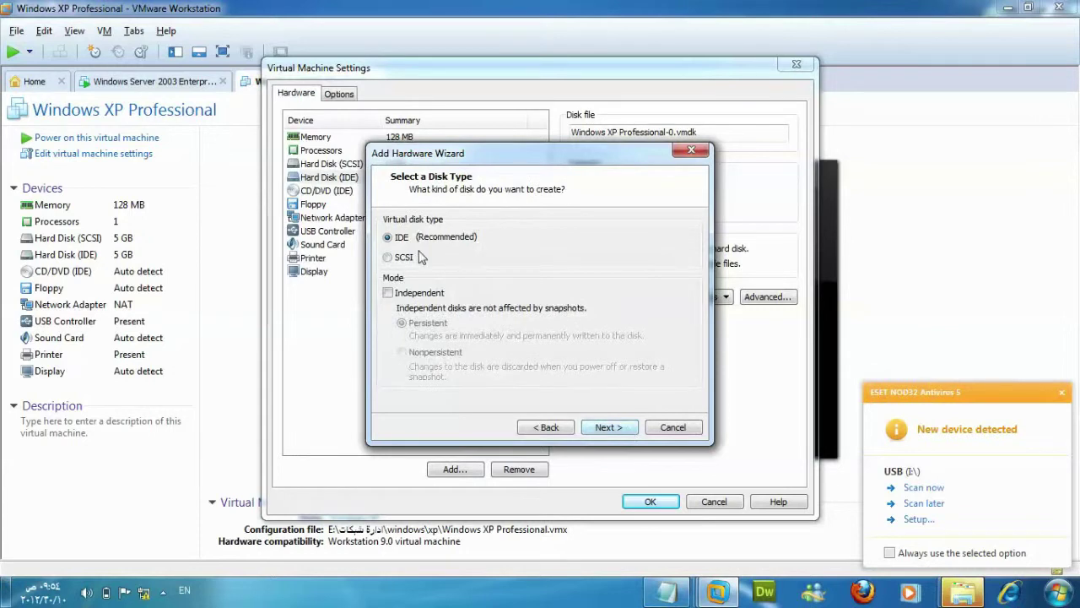
pyautogui.click(614, 428)
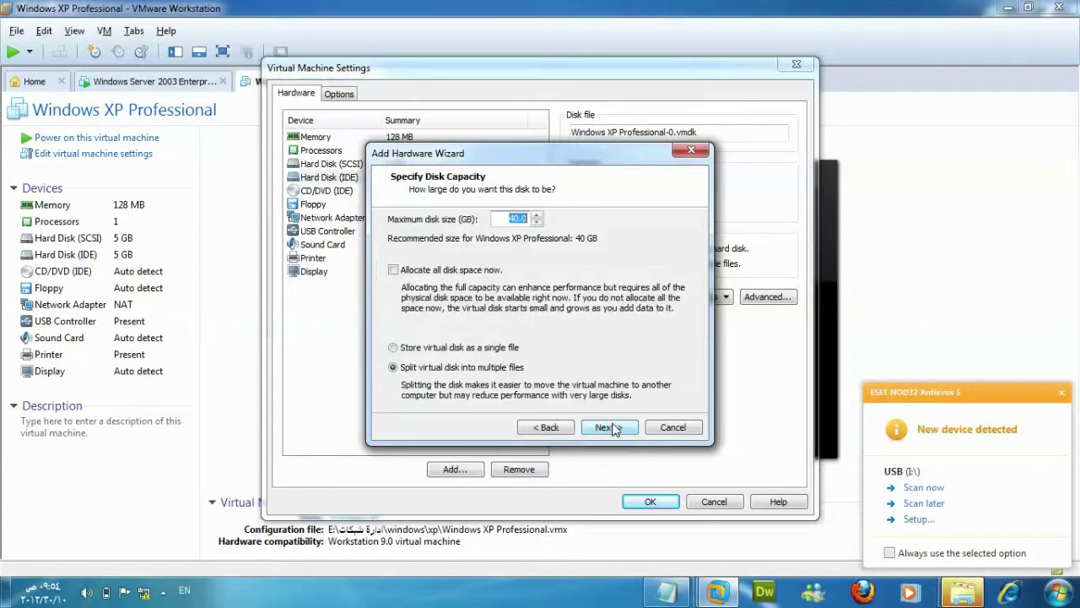
pyautogui.click(536, 215)
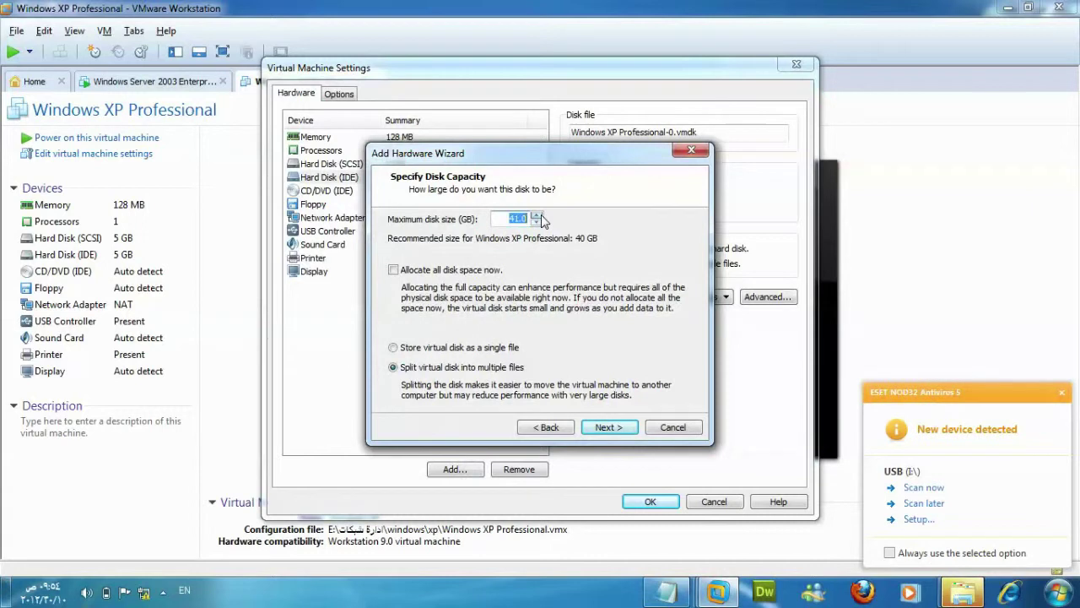
pyautogui.click(608, 428)
pyautogui.click(609, 428)
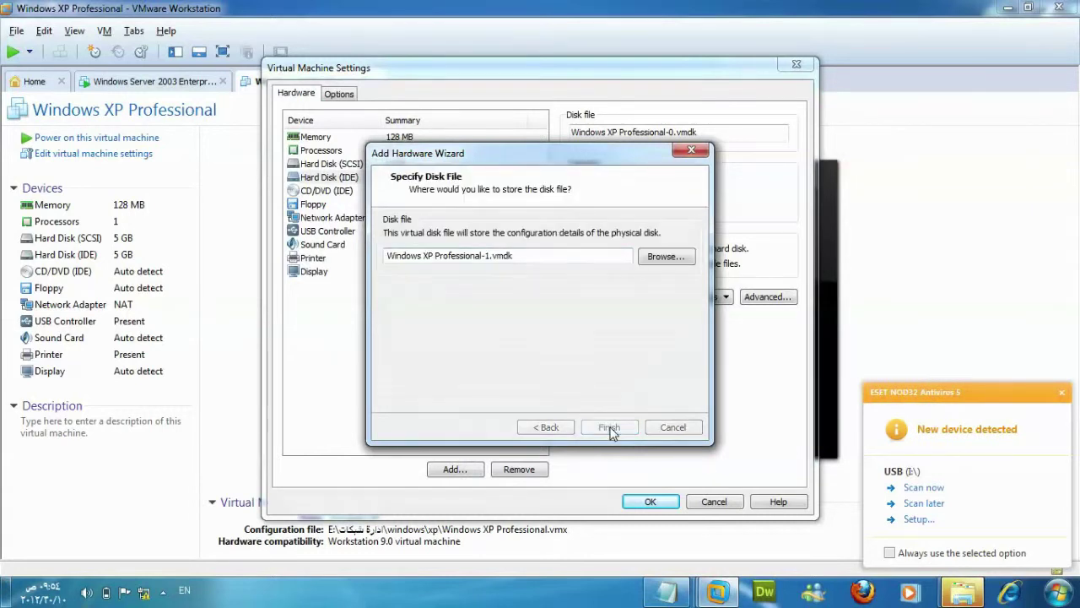
pyautogui.click(654, 502)
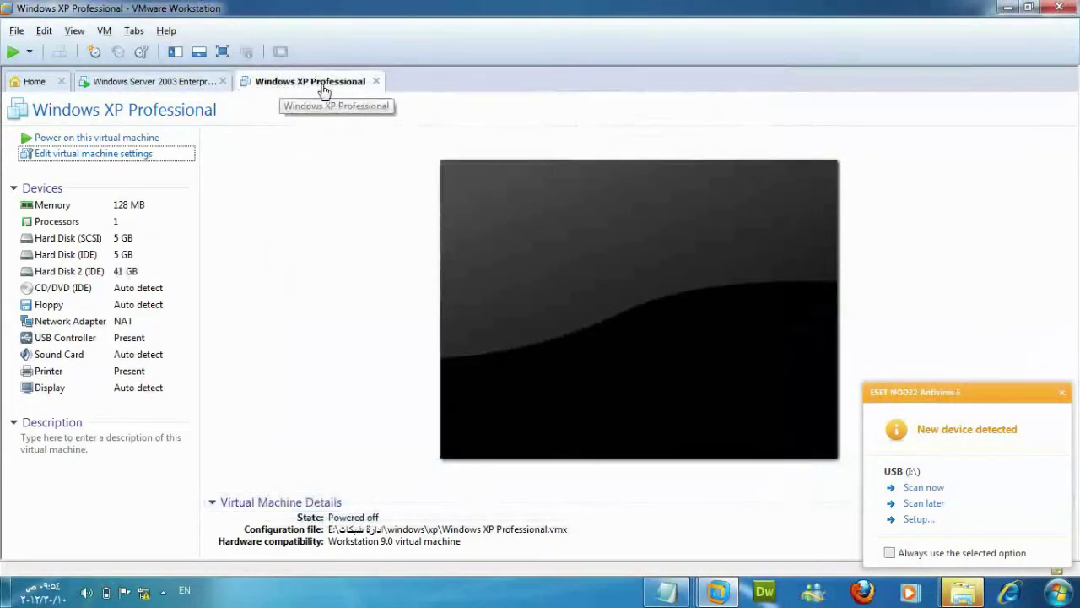
# Step: Power on the Windows XP Professional virtual machine, accept the floppy and USB connection requests, and dismiss the antivirus notification
pyautogui.rightClick(327, 89)
pyautogui.moveTo(367, 117)
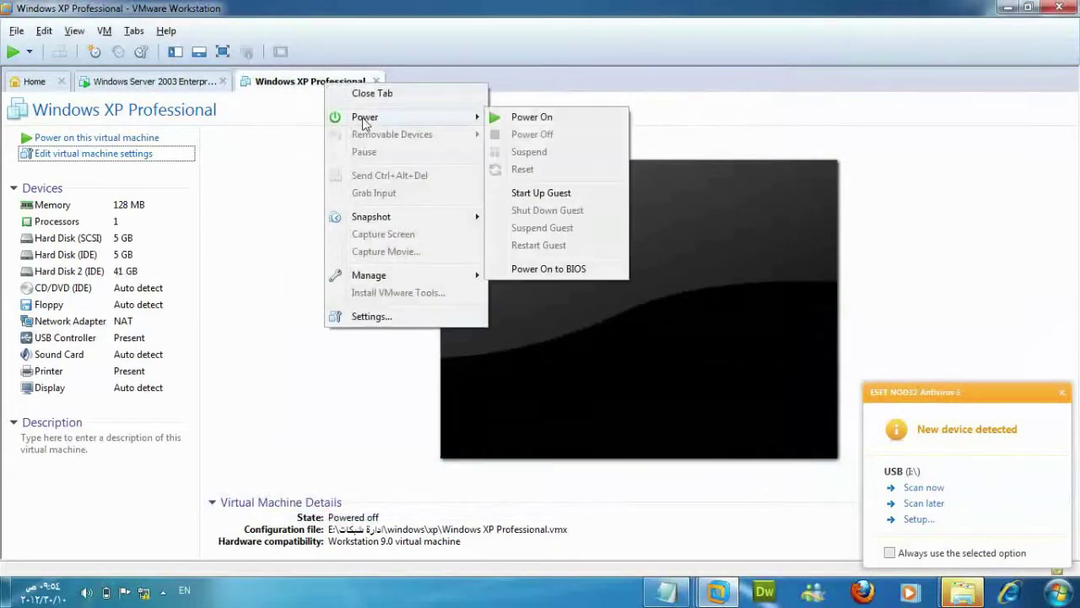
pyautogui.click(517, 118)
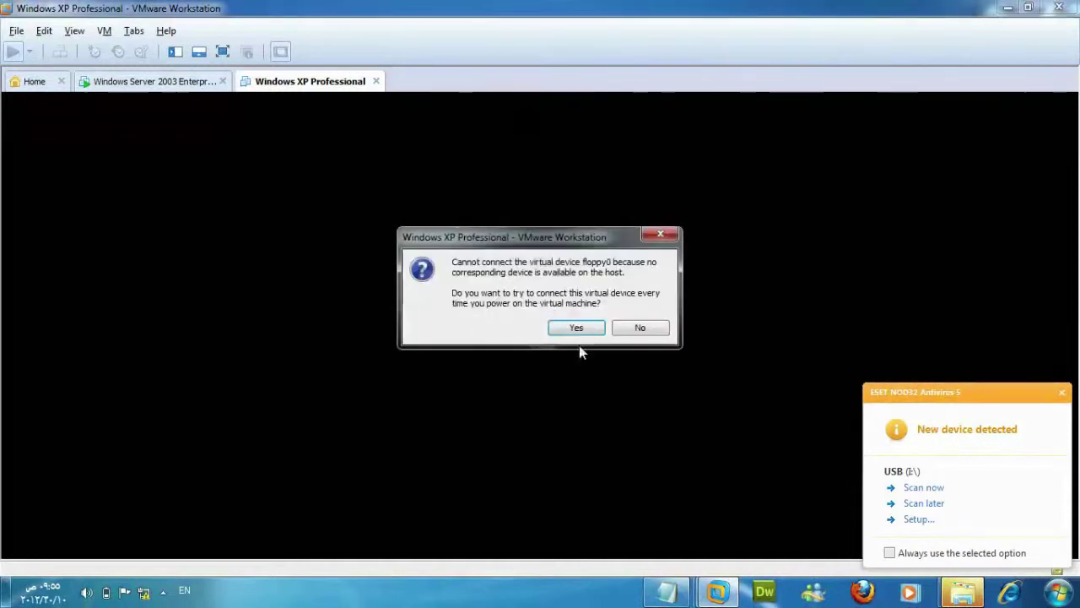
pyautogui.click(589, 331)
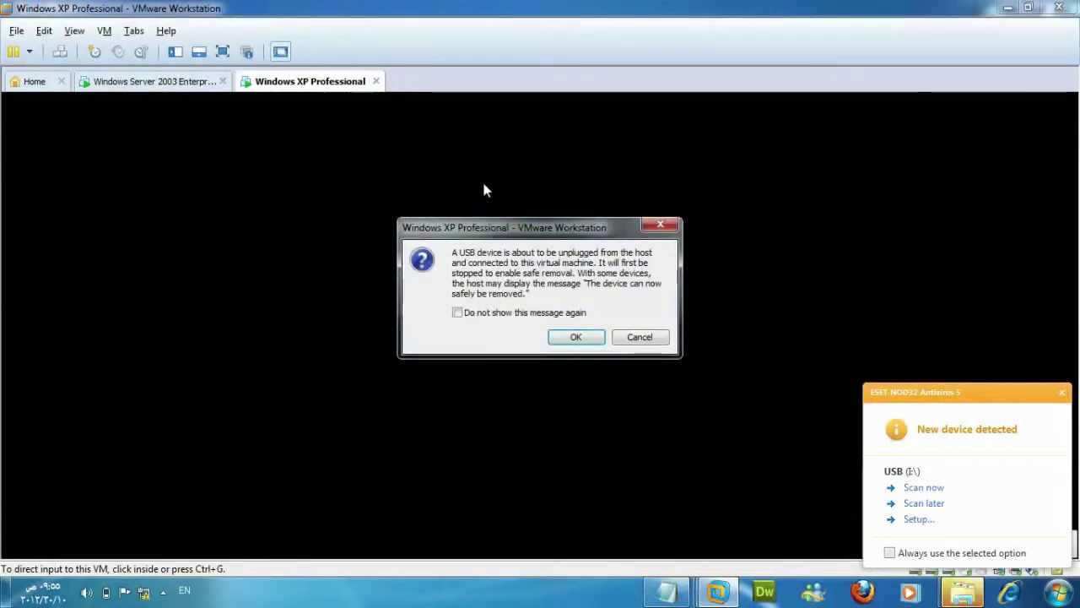
pyautogui.click(567, 336)
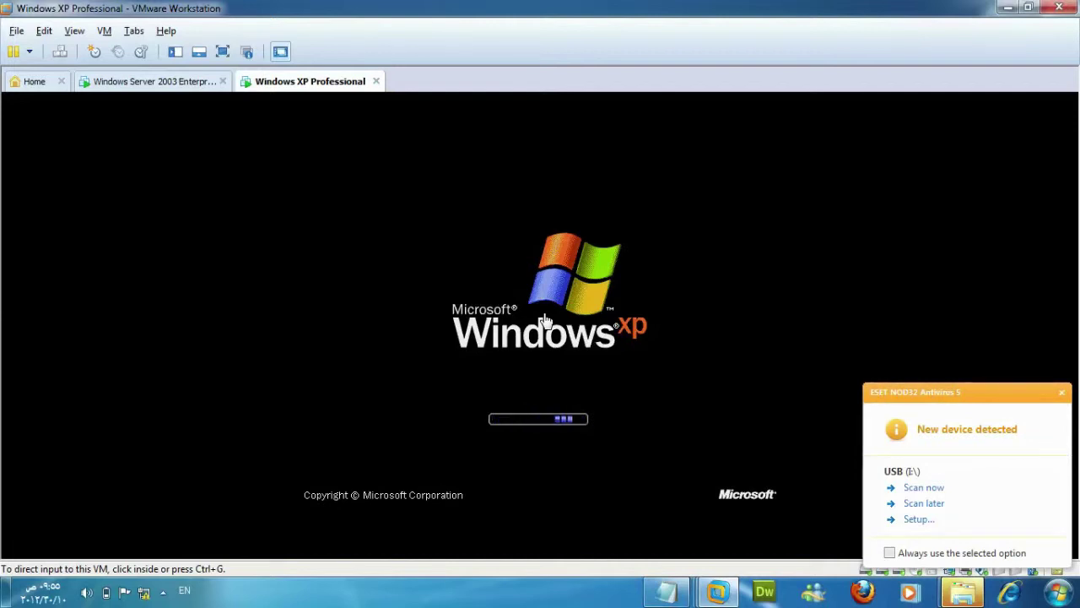
pyautogui.click(1059, 390)
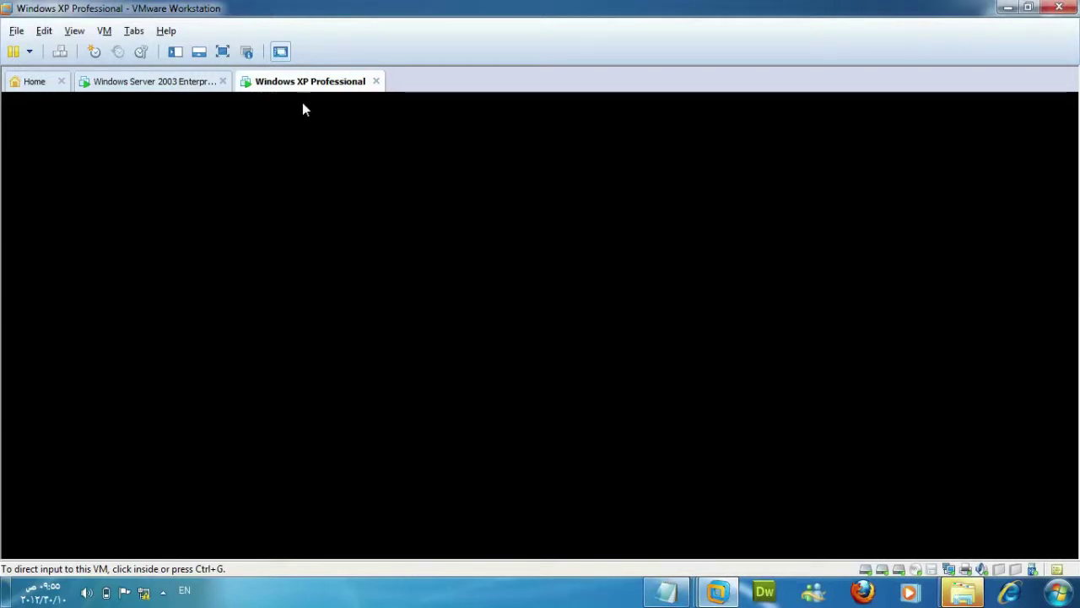
# Step: Show the virtual machine in full screen and log on as Administrator
pyautogui.click(223, 53)
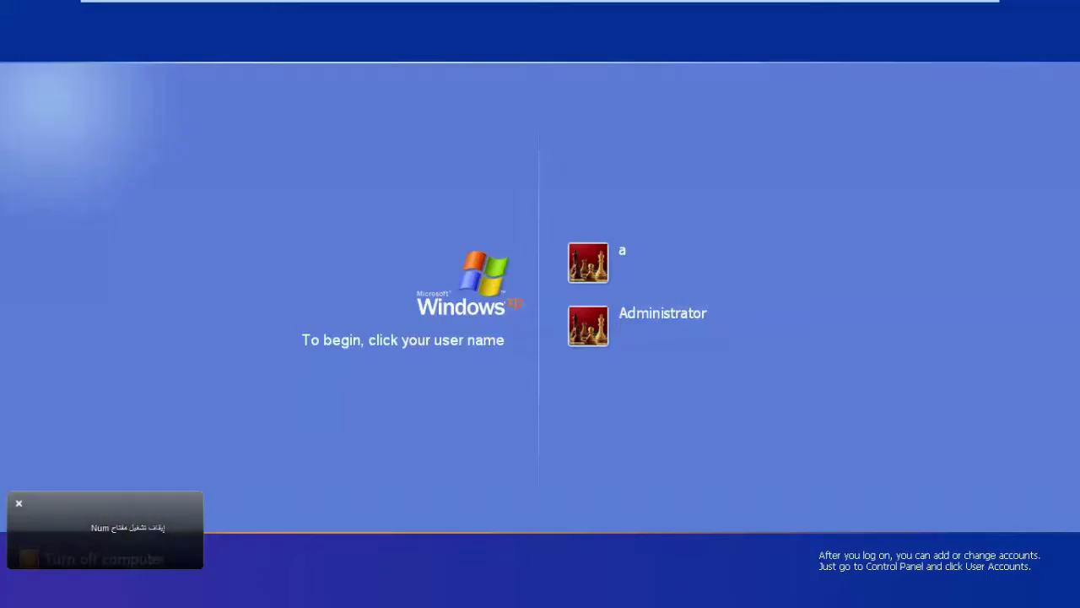
pyautogui.click(607, 316)
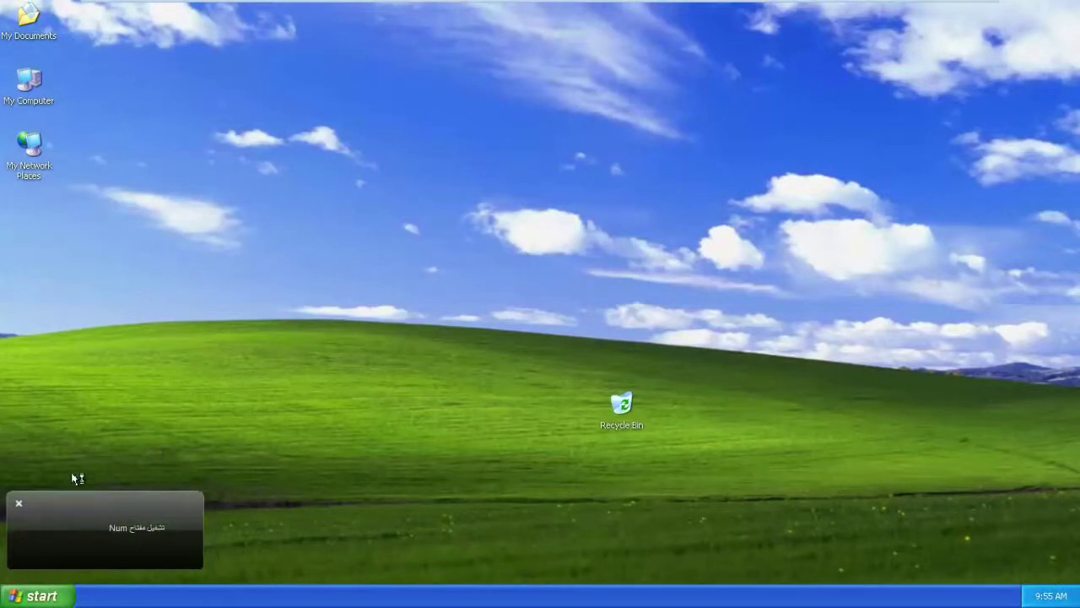
pyautogui.click(19, 503)
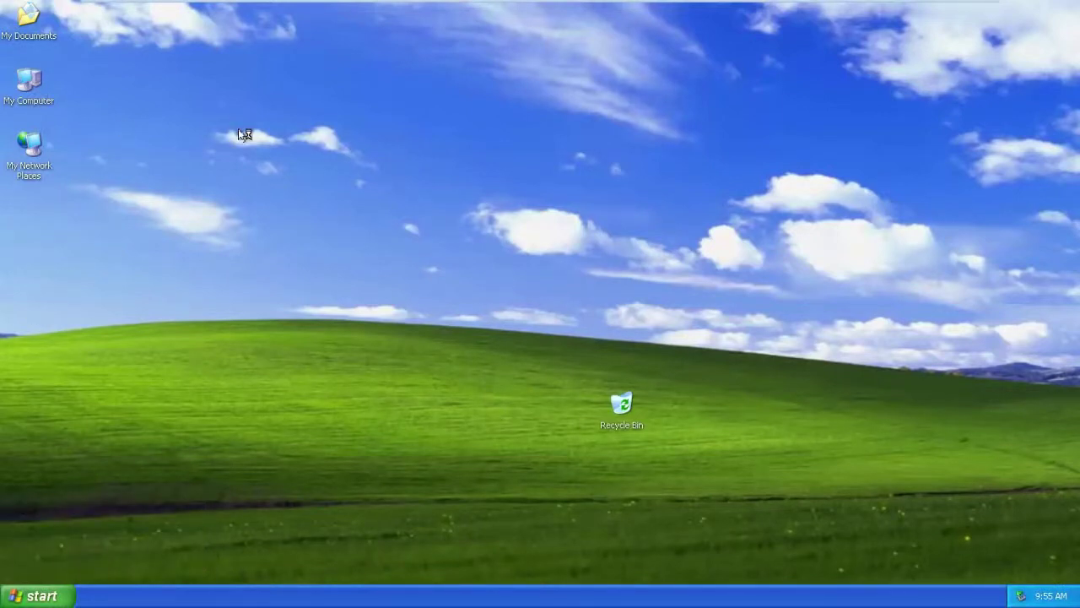
pyautogui.click(44, 598)
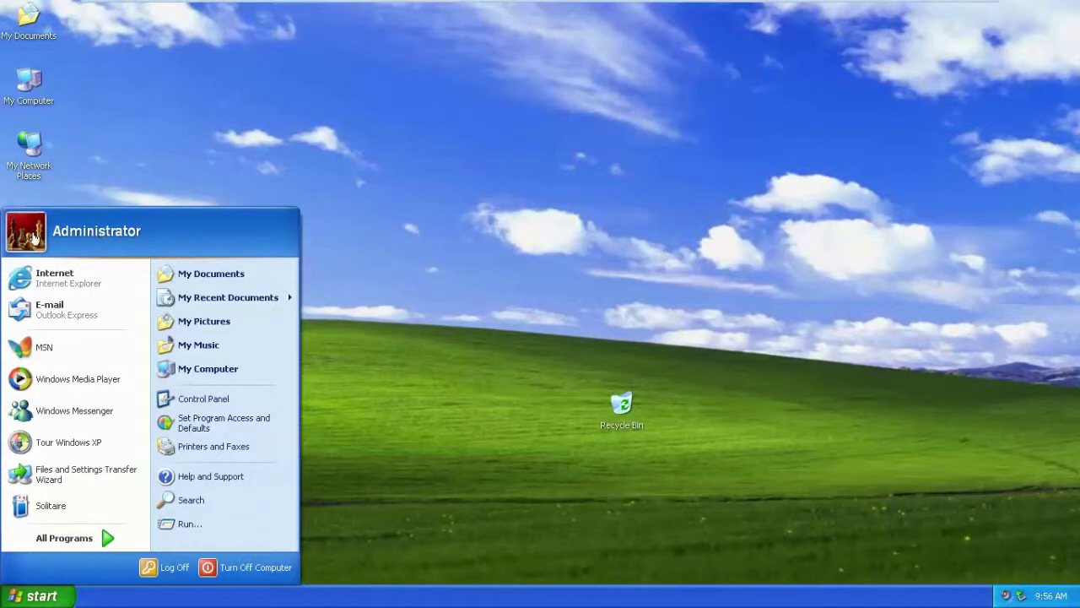
pyautogui.click(145, 105)
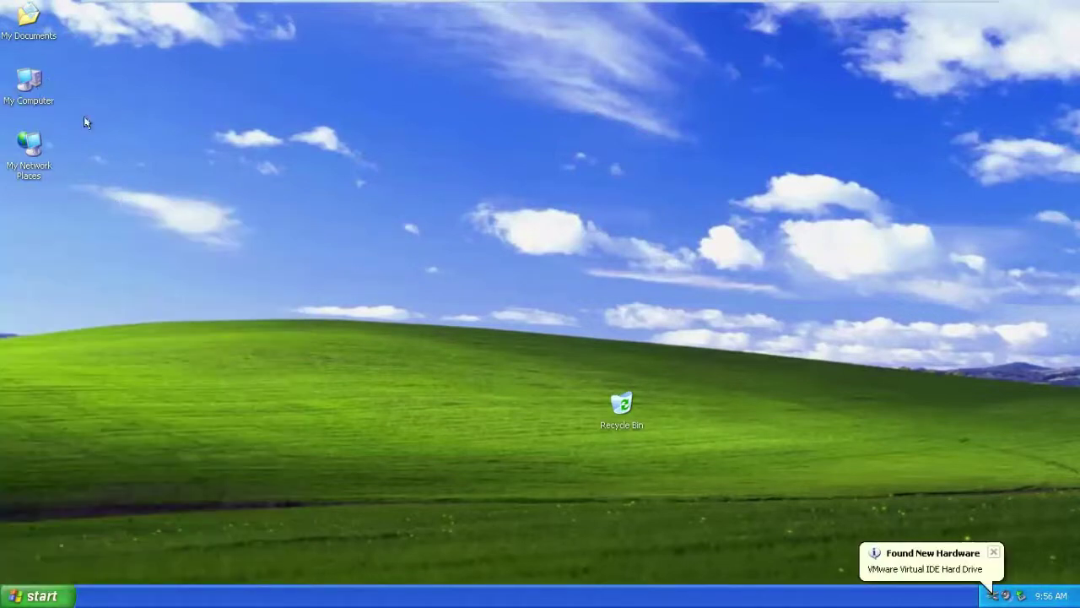
# Step: Explore My Computer to check which hard disk drives are listed, and minimize its window
pyautogui.click(35, 88)
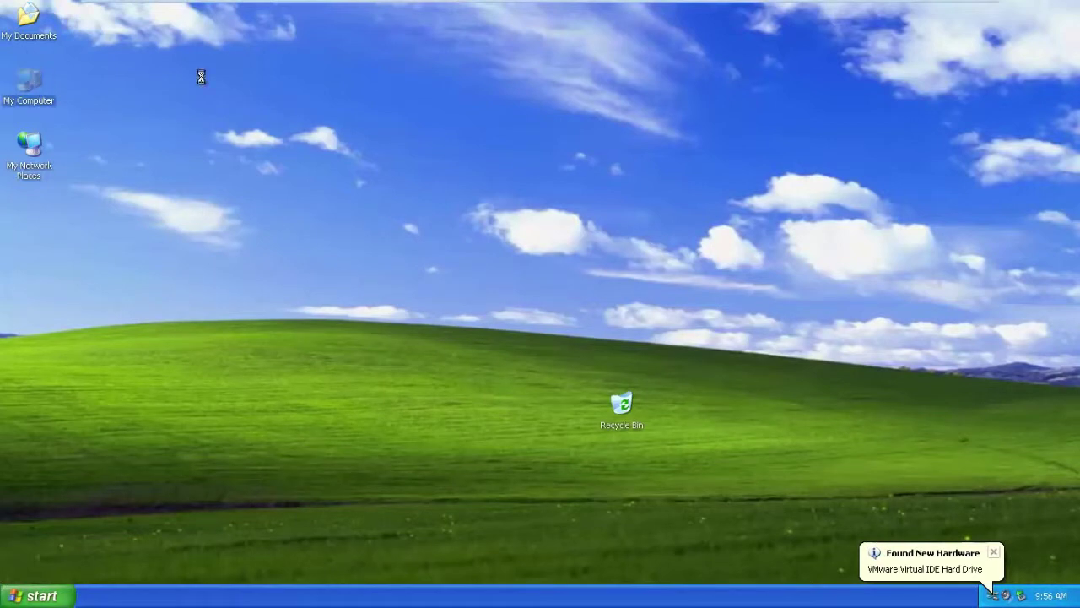
pyautogui.hotkey('shift', 'F10')
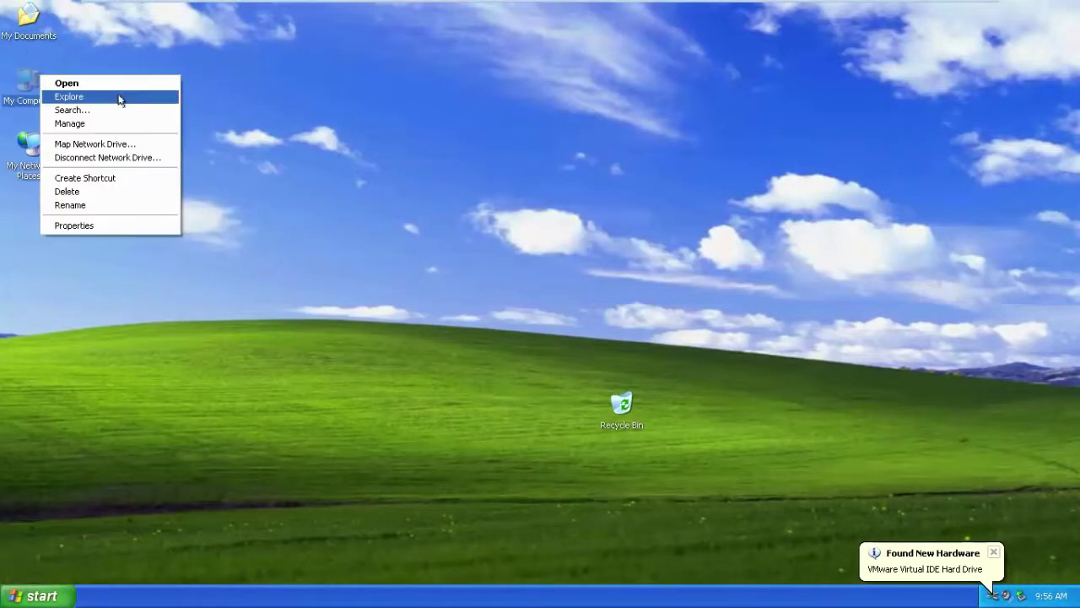
pyautogui.click(119, 100)
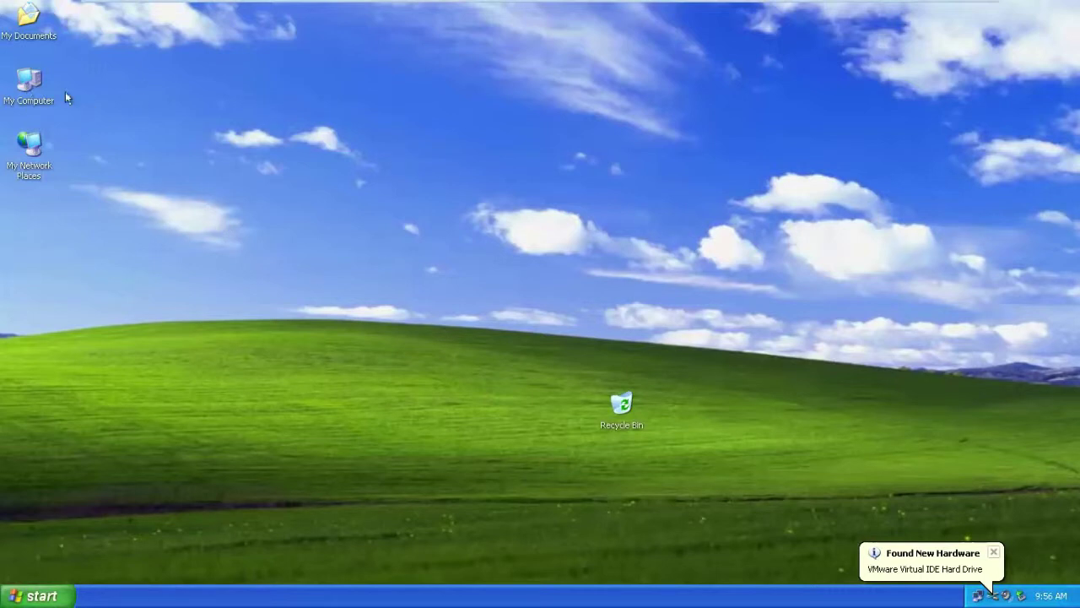
pyautogui.doubleClick(39, 85)
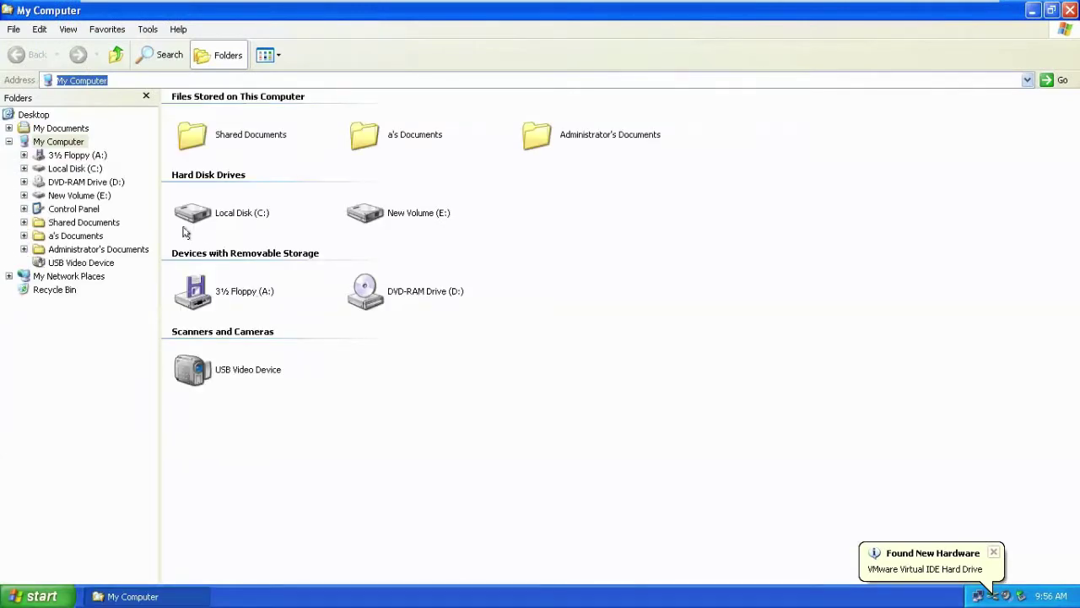
pyautogui.click(278, 215)
pyautogui.click(351, 216)
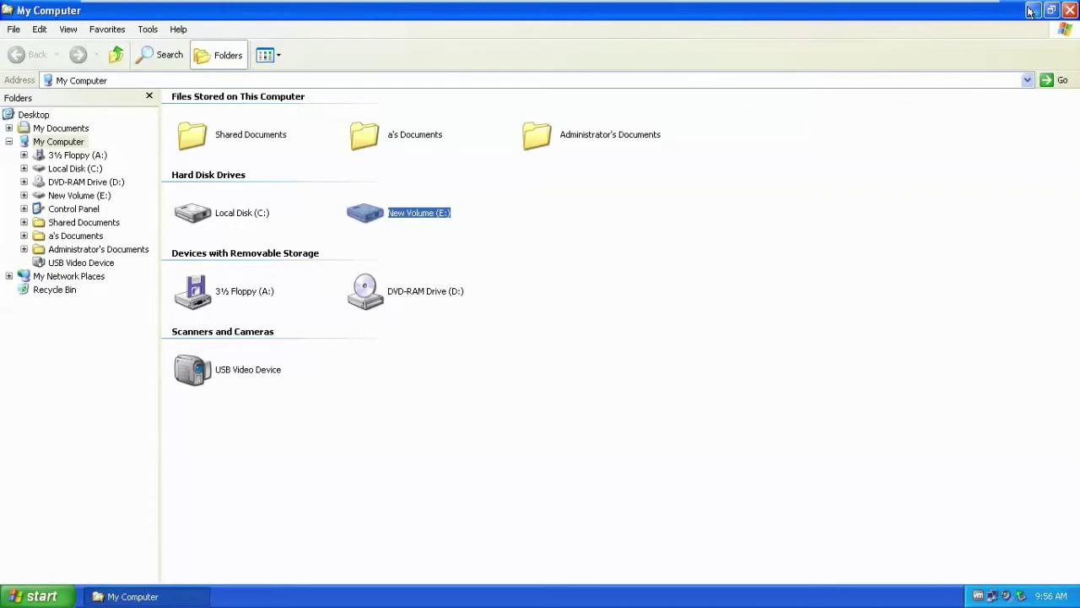
pyautogui.click(1031, 10)
# Step: Open Disk Management in the Computer Management console of My Computer and maximize the window
pyautogui.rightClick(34, 79)
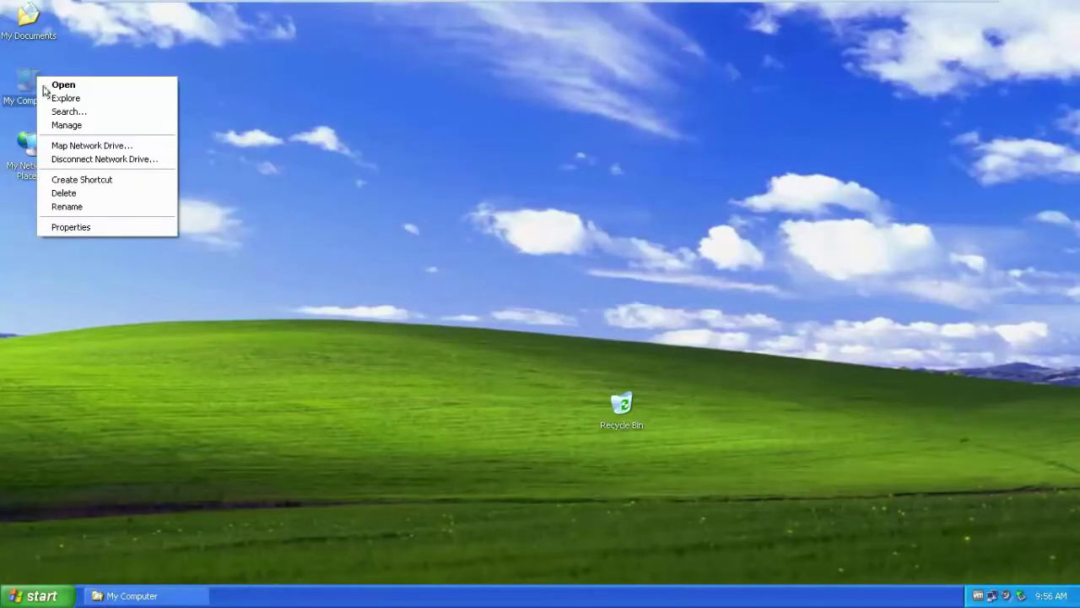
pyautogui.click(71, 127)
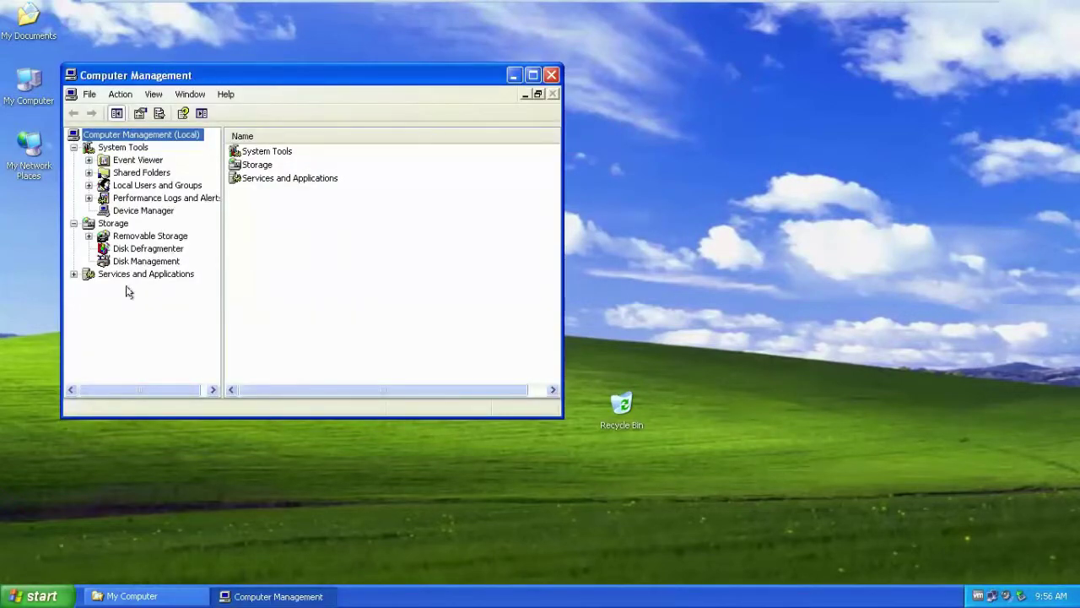
pyautogui.click(149, 262)
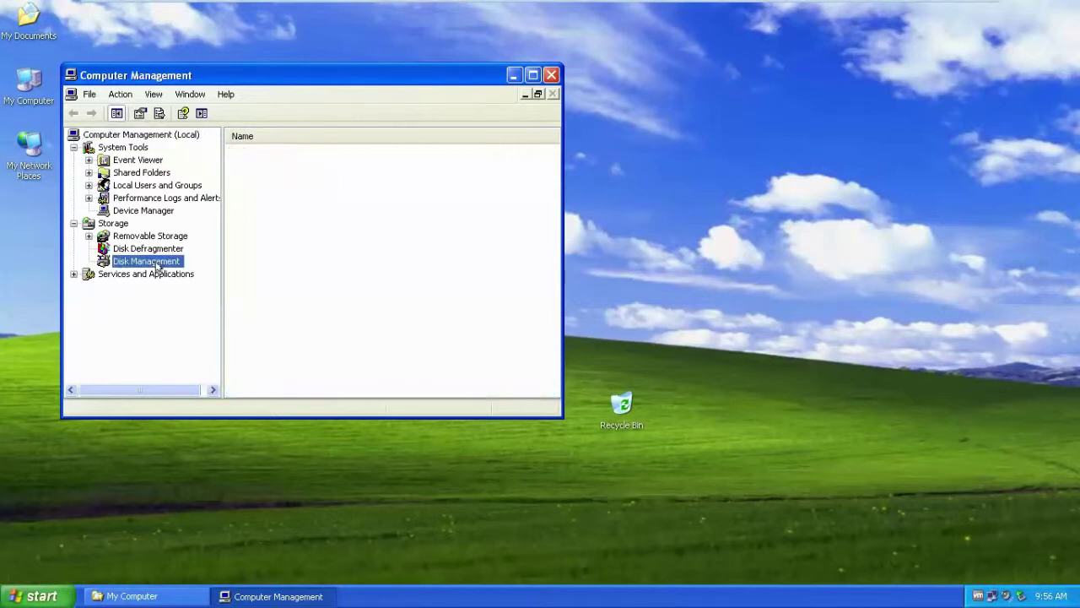
pyautogui.doubleClick(358, 72)
pyautogui.moveTo(371, 89); pyautogui.dragTo(624, 60)
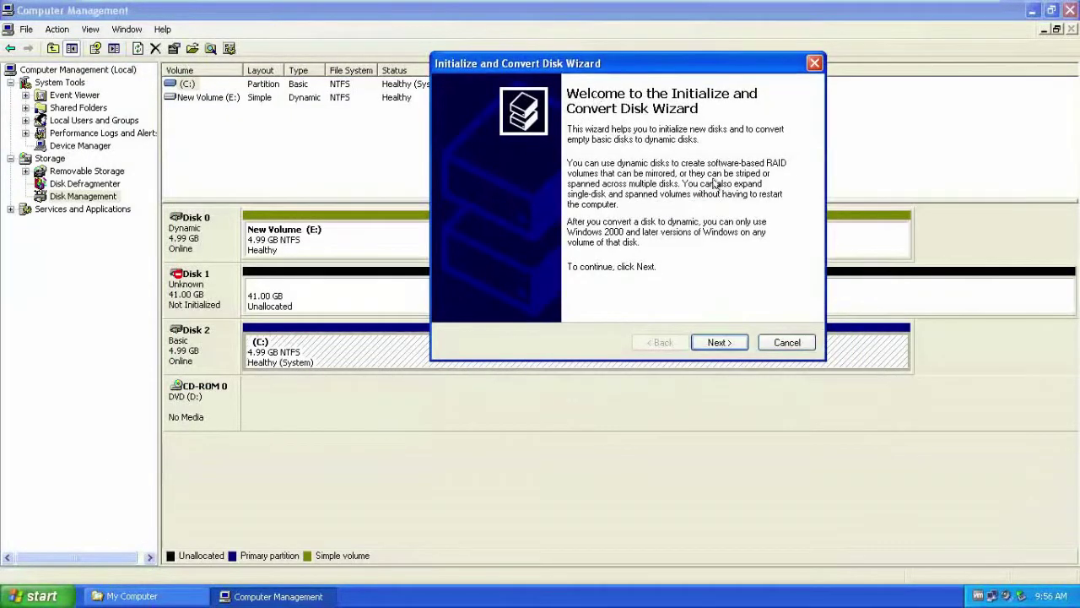
# Step: Initialize Disk 1 and convert it to a dynamic disk, and compare it with Disk 0 and Disk 2
pyautogui.click(718, 346)
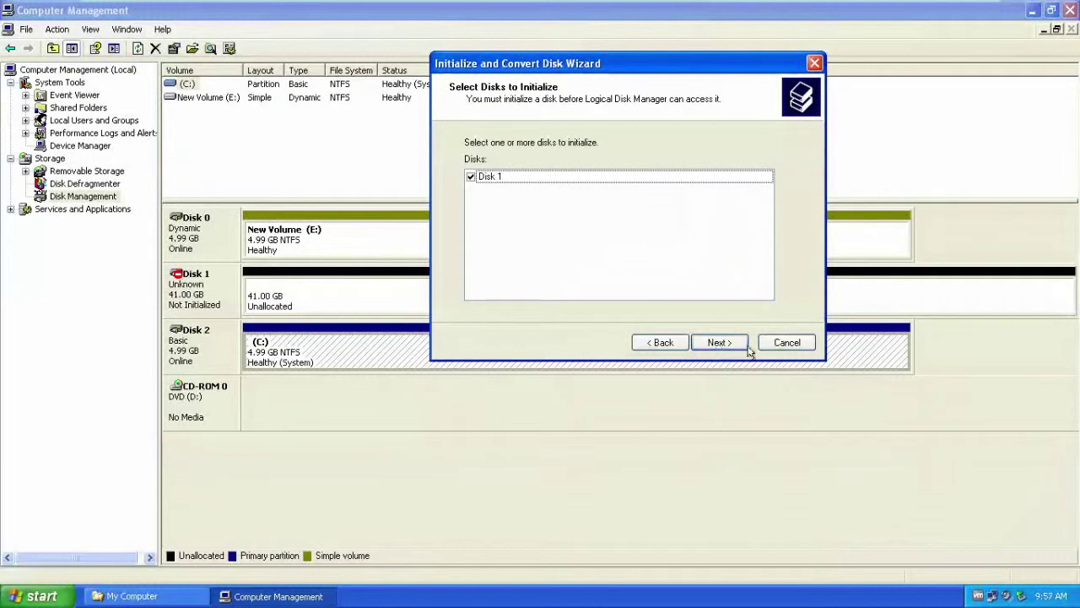
pyautogui.click(722, 352)
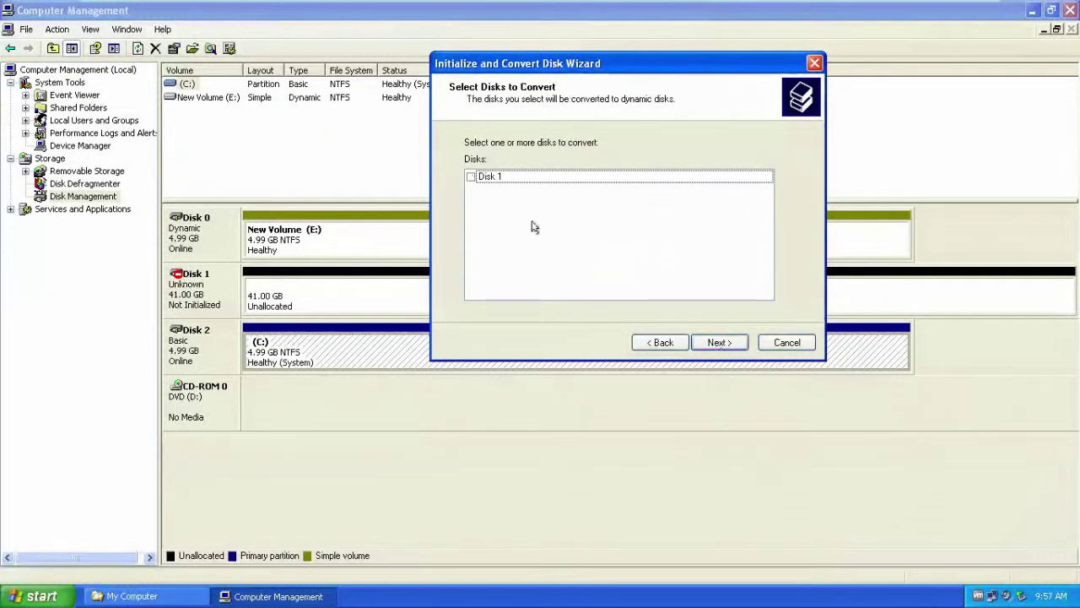
pyautogui.click(470, 179)
pyautogui.click(719, 342)
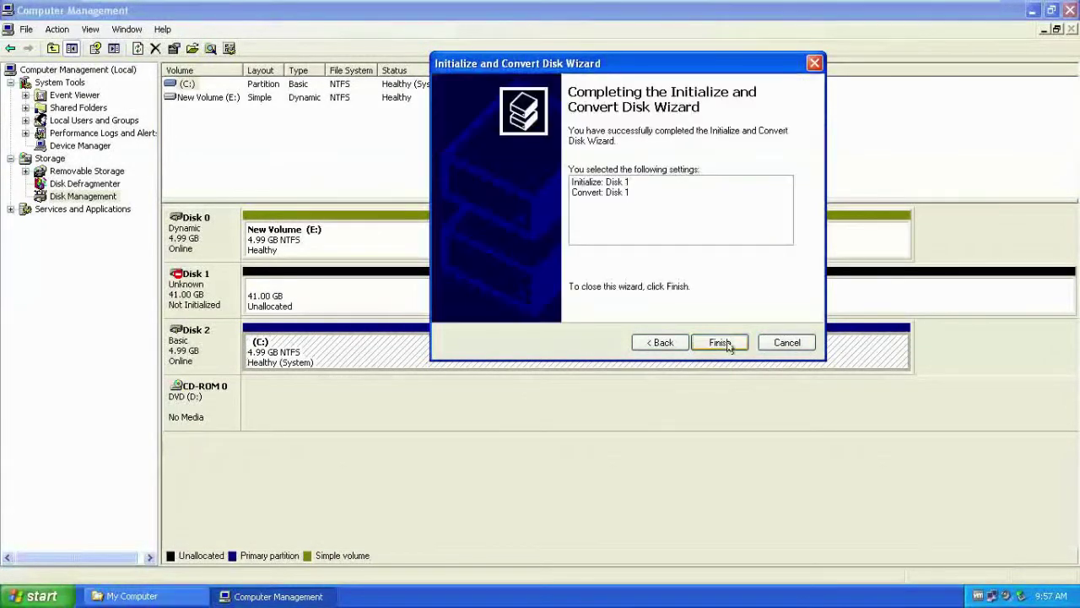
pyautogui.click(717, 343)
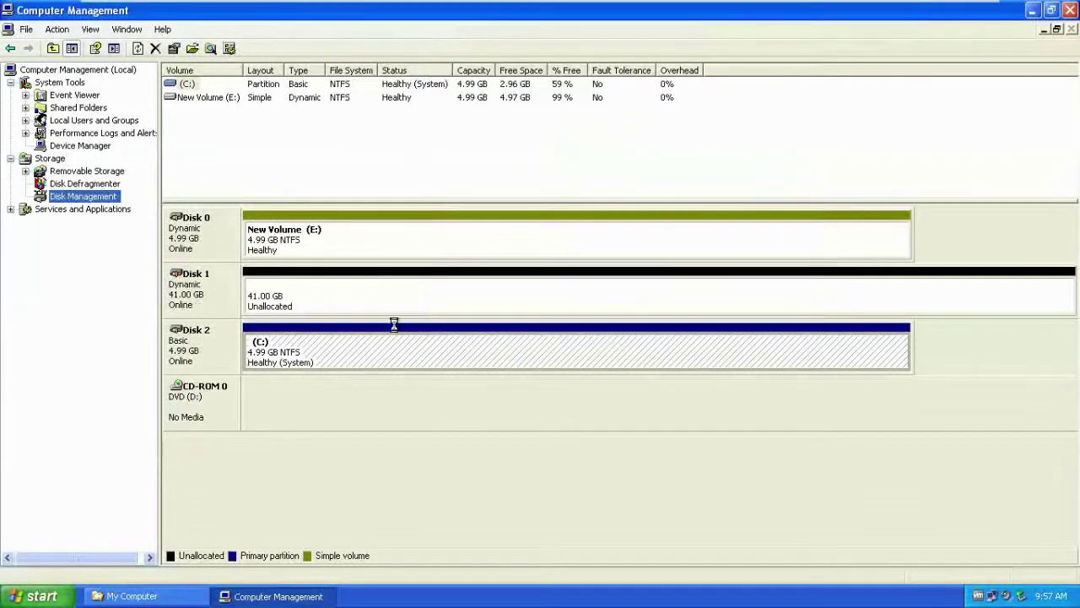
pyautogui.click(196, 287)
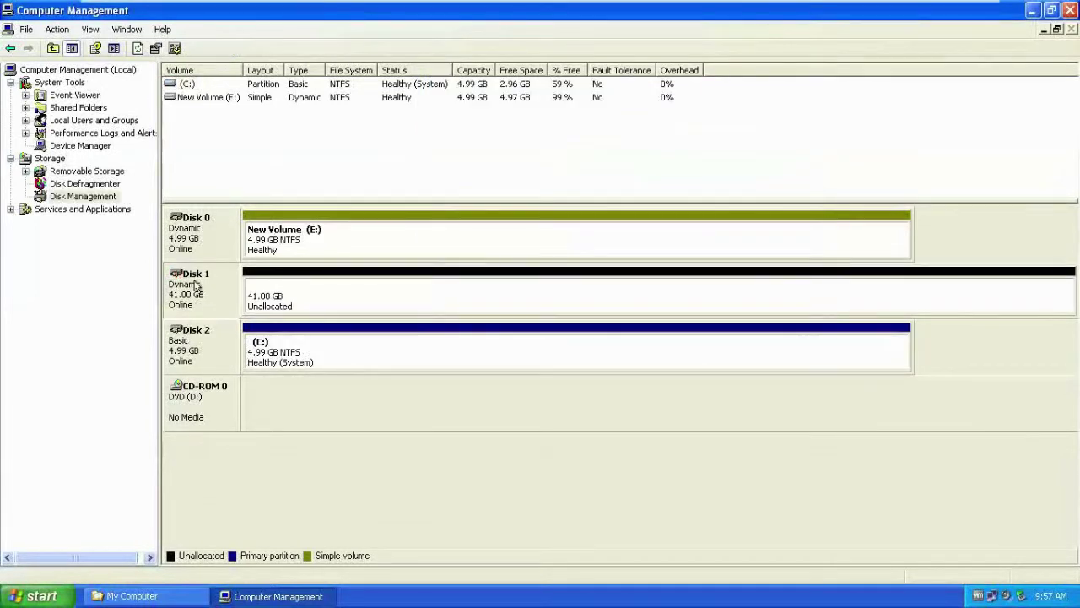
pyautogui.click(206, 229)
pyautogui.click(205, 351)
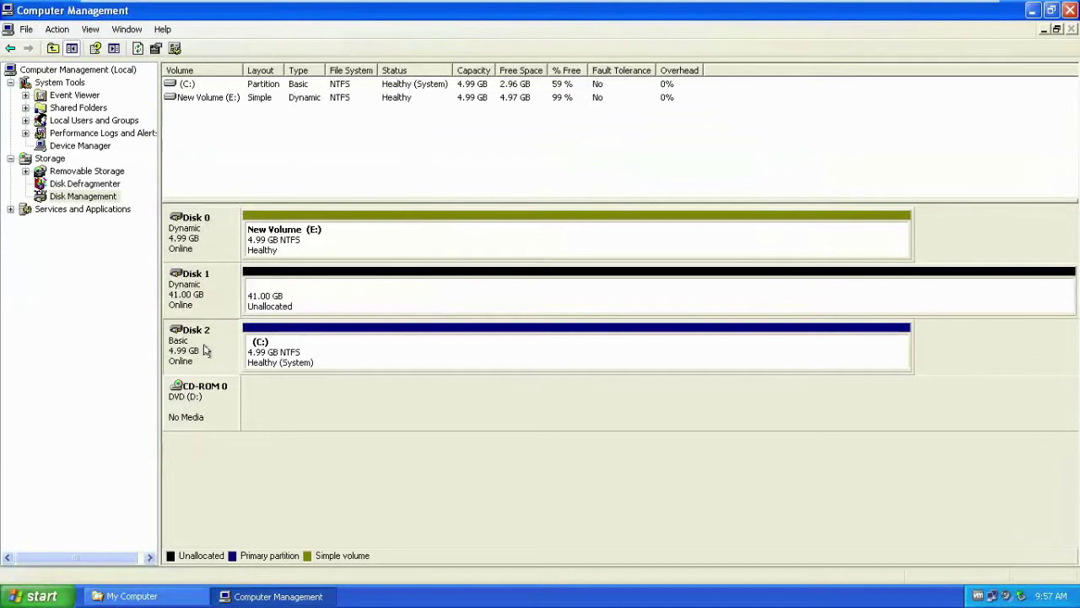
pyautogui.click(196, 289)
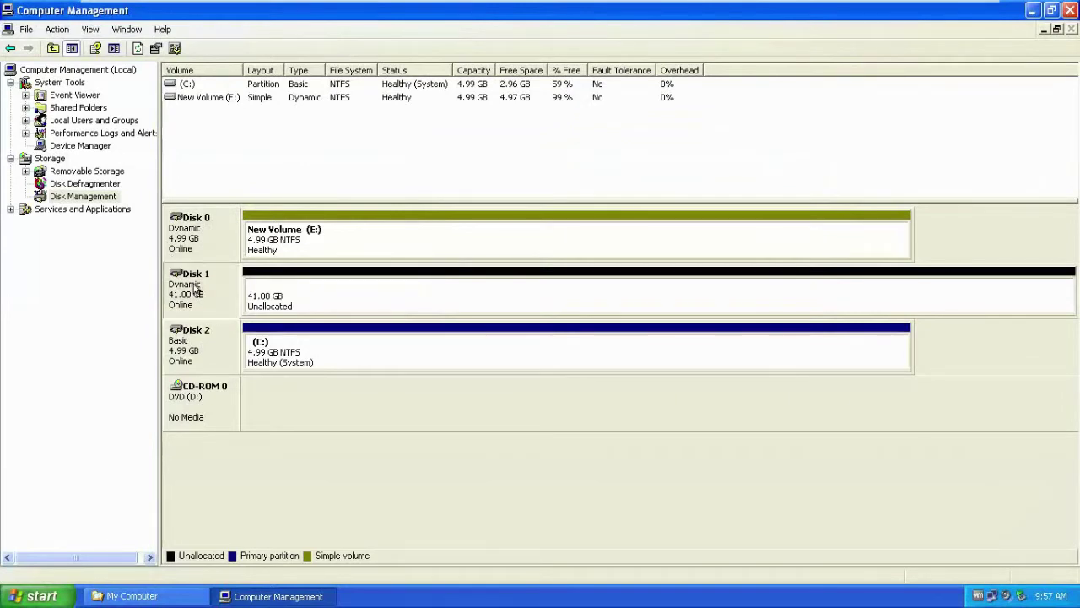
# Step: Set up a simple volume of 10000 MB in the unallocated space of Disk 1, with drive letter F
pyautogui.rightClick(340, 289)
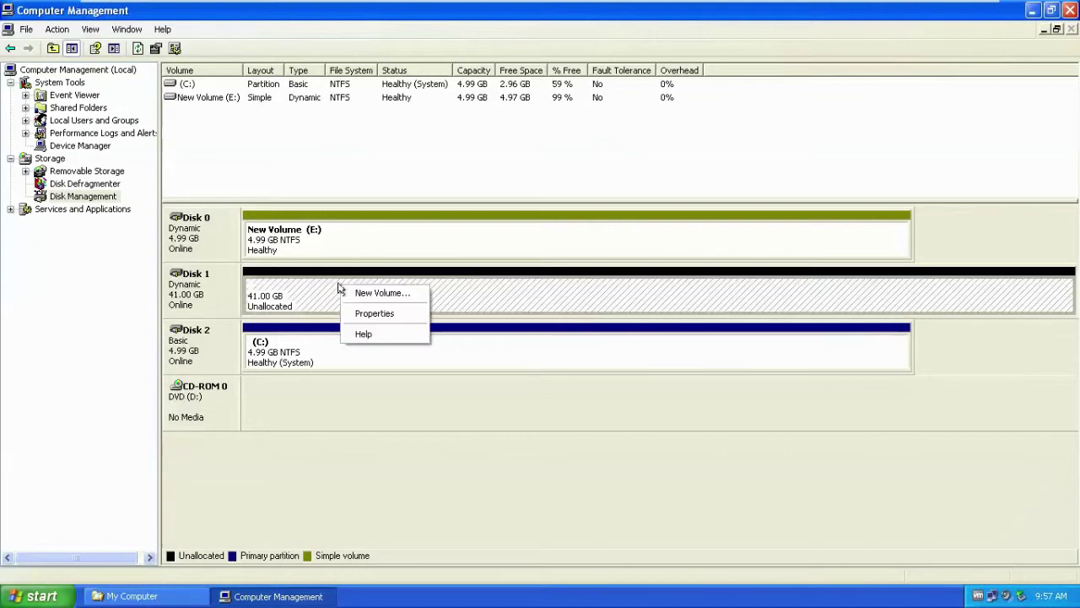
pyautogui.click(365, 293)
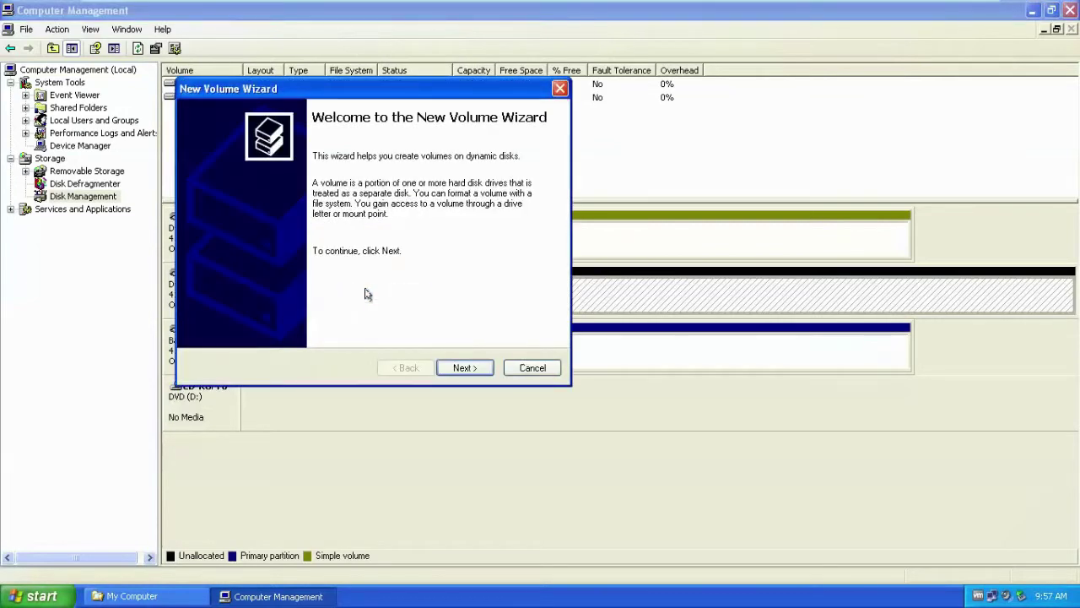
pyautogui.click(464, 367)
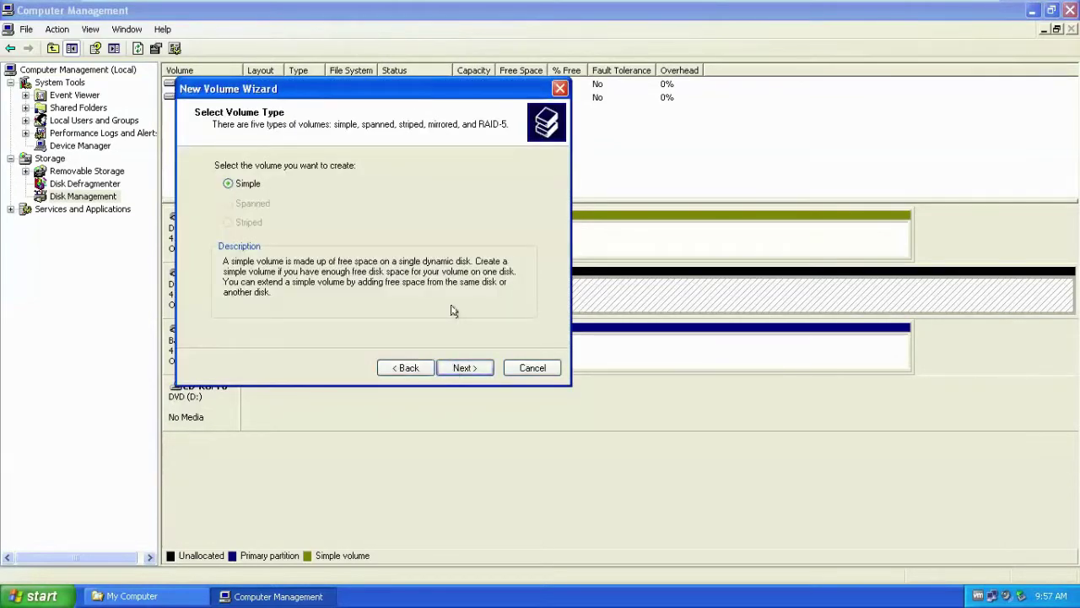
pyautogui.click(462, 368)
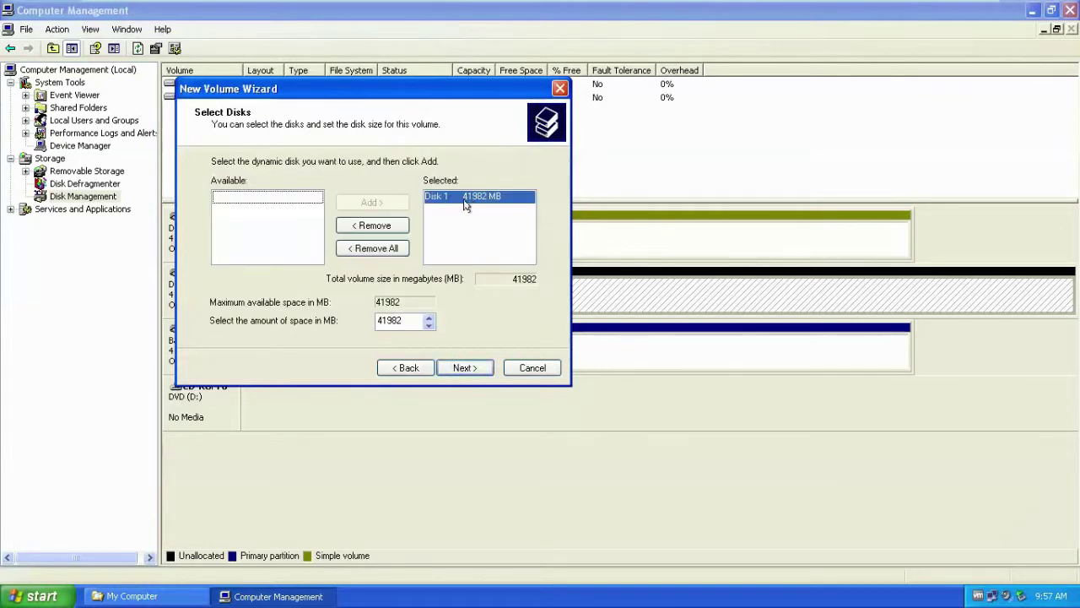
pyautogui.click(429, 321)
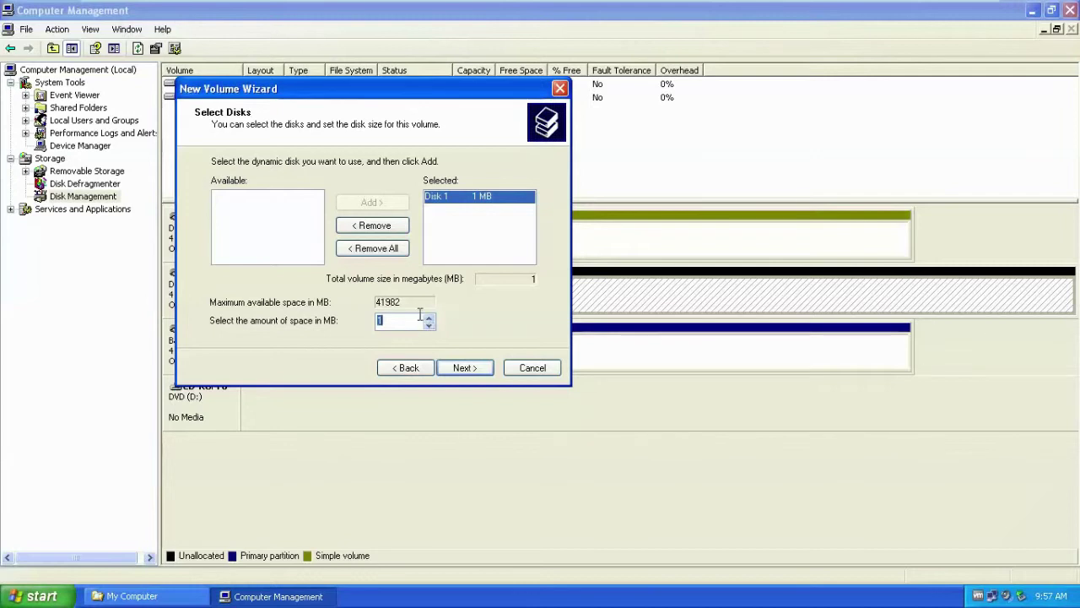
pyautogui.write('1000')
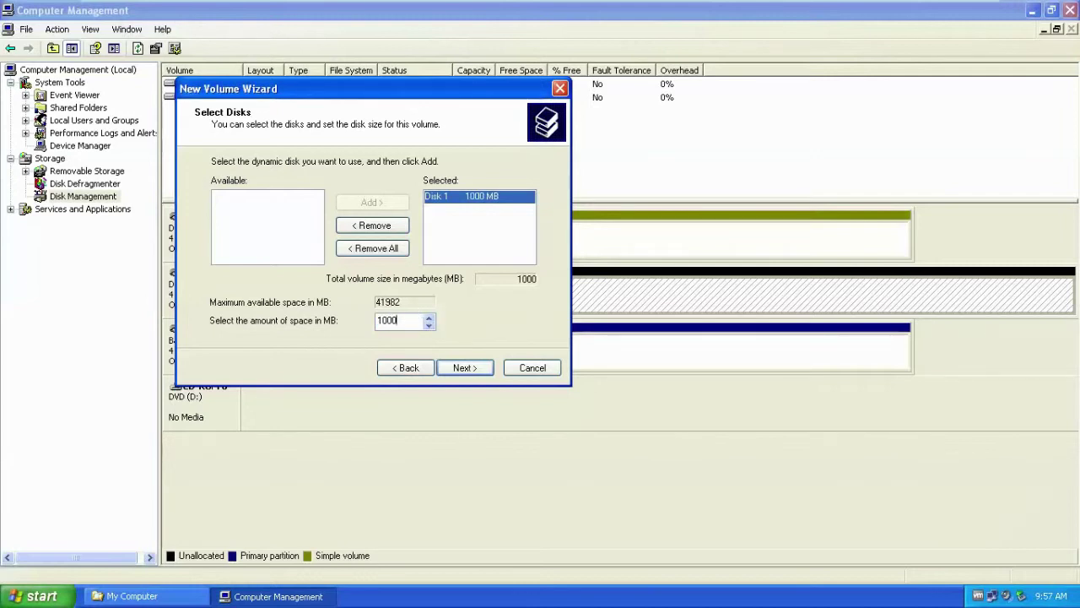
pyautogui.write('0')
pyautogui.click(466, 368)
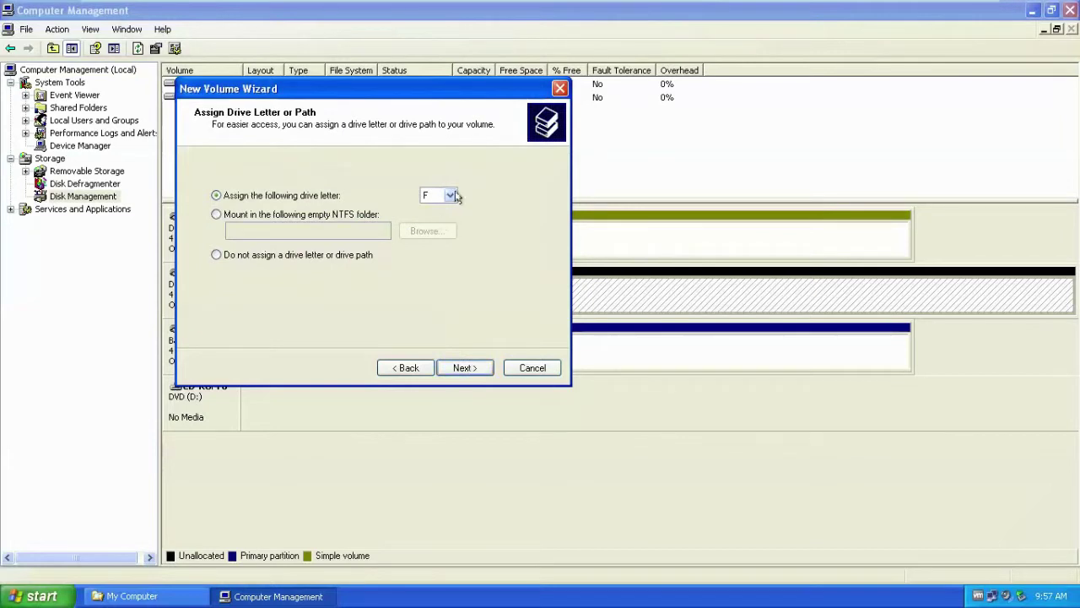
pyautogui.click(464, 368)
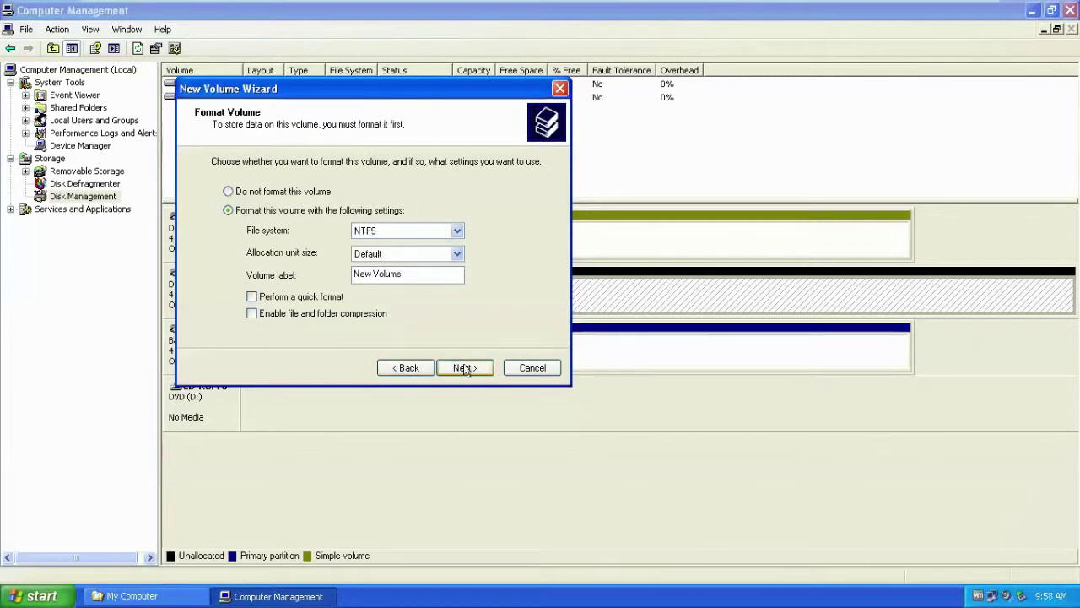
# Step: Format the volume as NTFS with the label new, quick format and file and folder compression, and finish creating it
pyautogui.moveTo(406, 275); pyautogui.dragTo(334, 282)
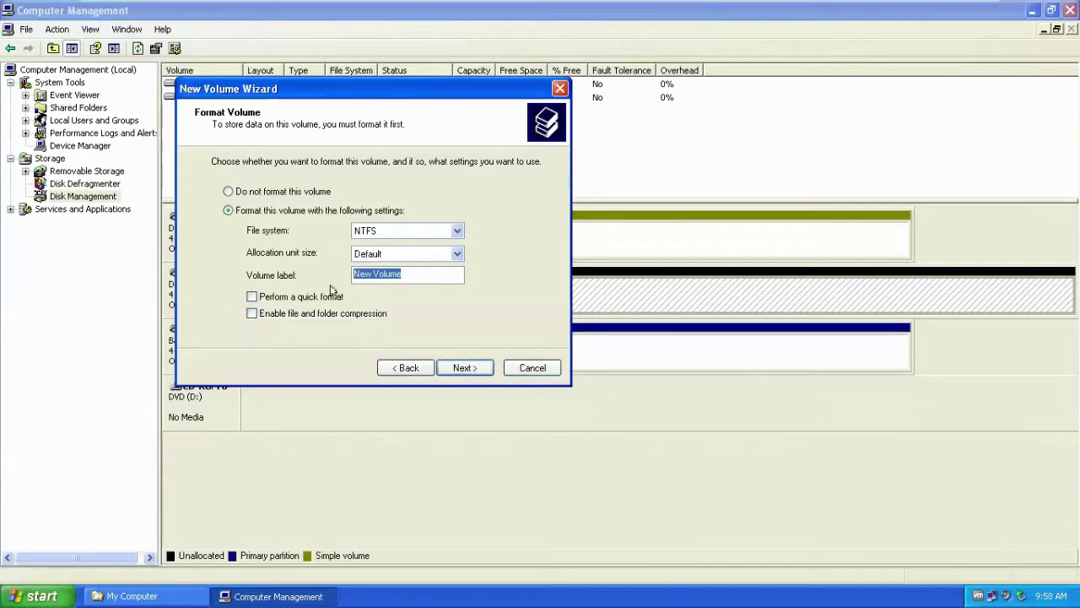
pyautogui.write('ne')
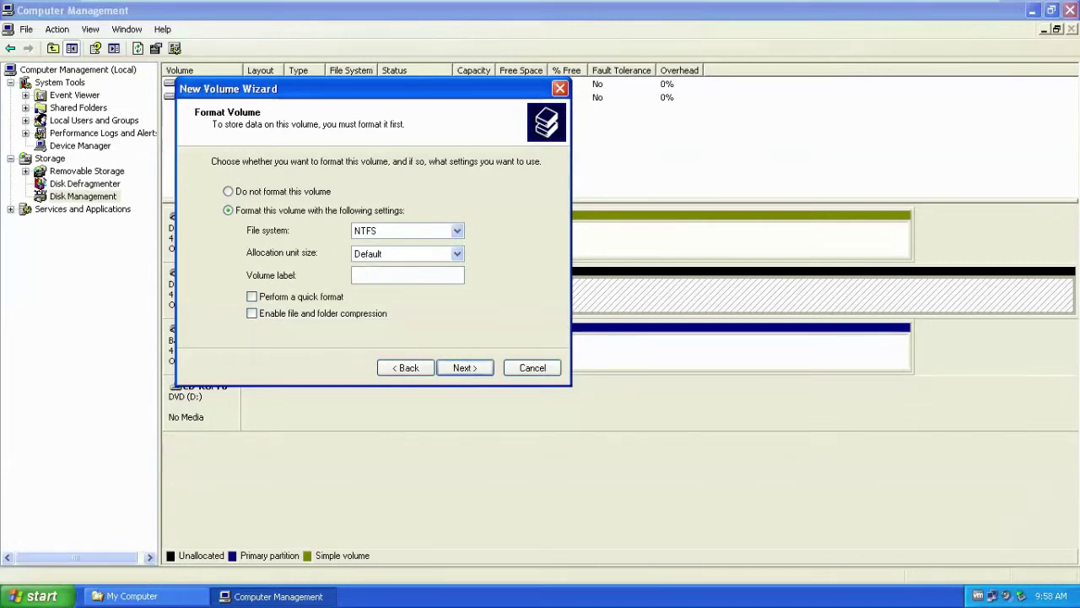
pyautogui.write('ew')
pyautogui.click(252, 297)
pyautogui.click(254, 315)
pyautogui.click(463, 368)
pyautogui.click(463, 367)
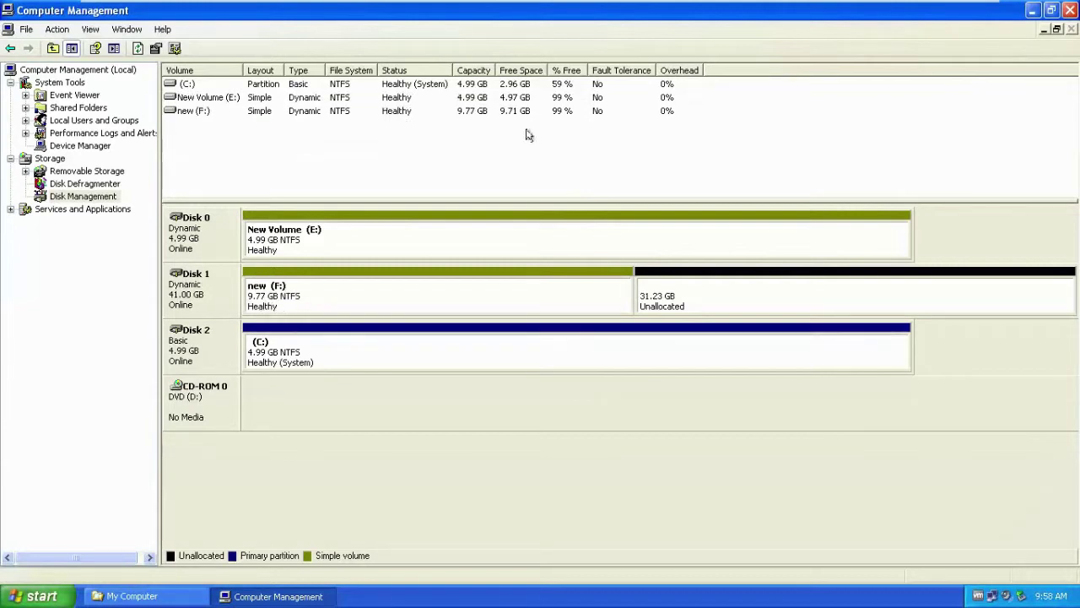
# Step: Minimize Computer Management, explore My Computer to check the hard disk drives and the size of drive F, and minimize its window
pyautogui.click(1031, 11)
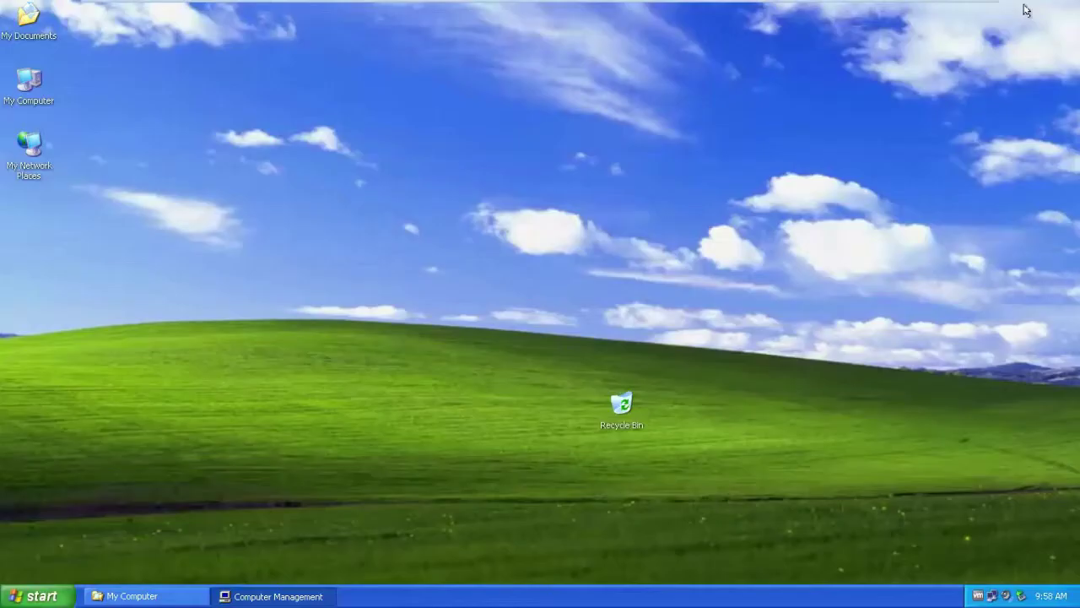
pyautogui.rightClick(30, 85)
pyautogui.click(51, 102)
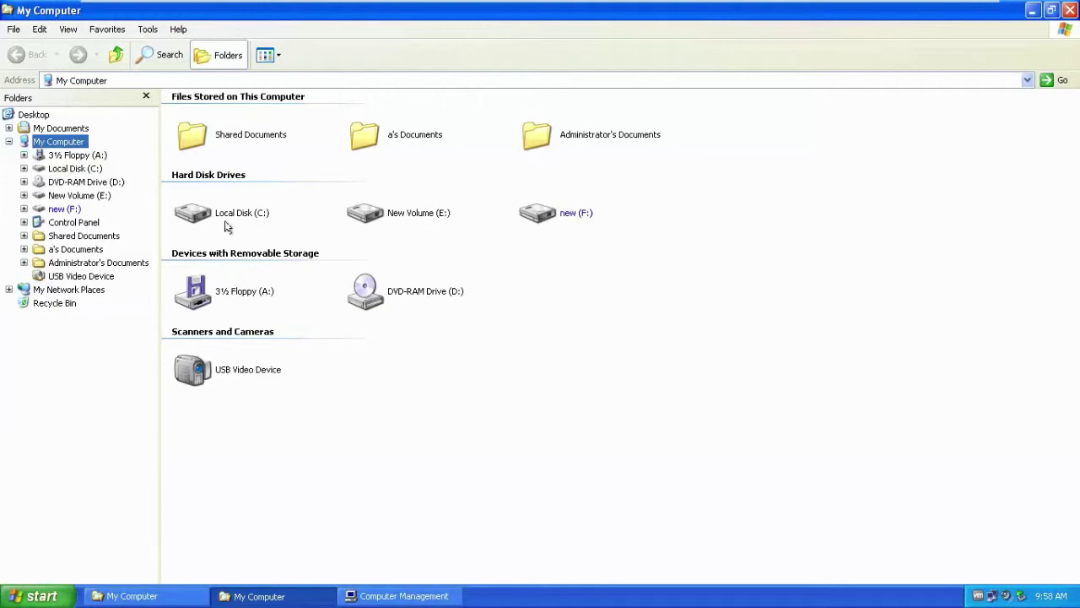
pyautogui.click(281, 217)
pyautogui.click(375, 215)
pyautogui.click(548, 217)
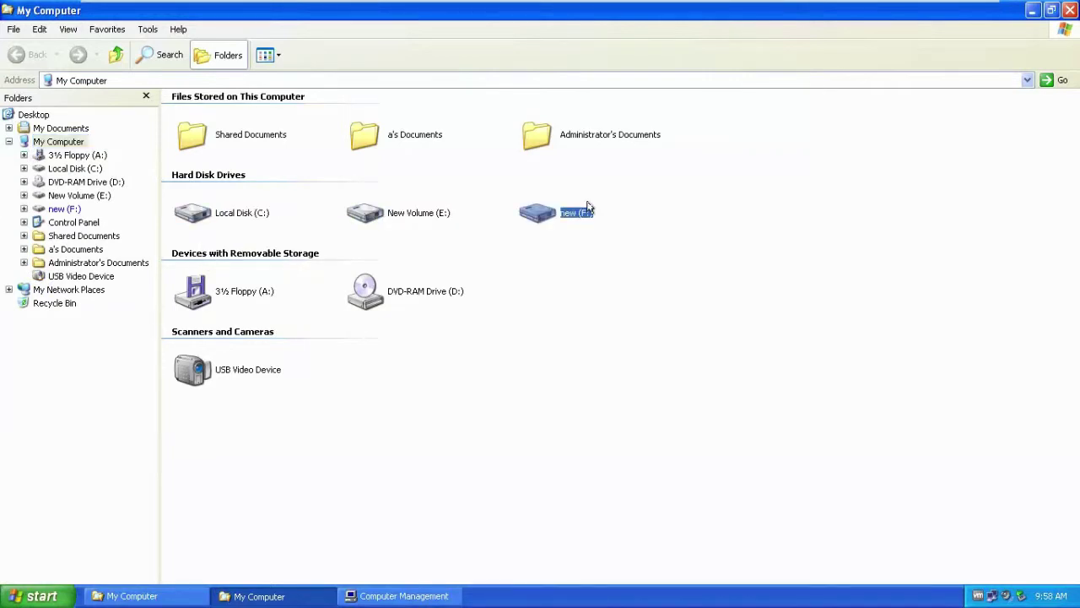
pyautogui.click(580, 264)
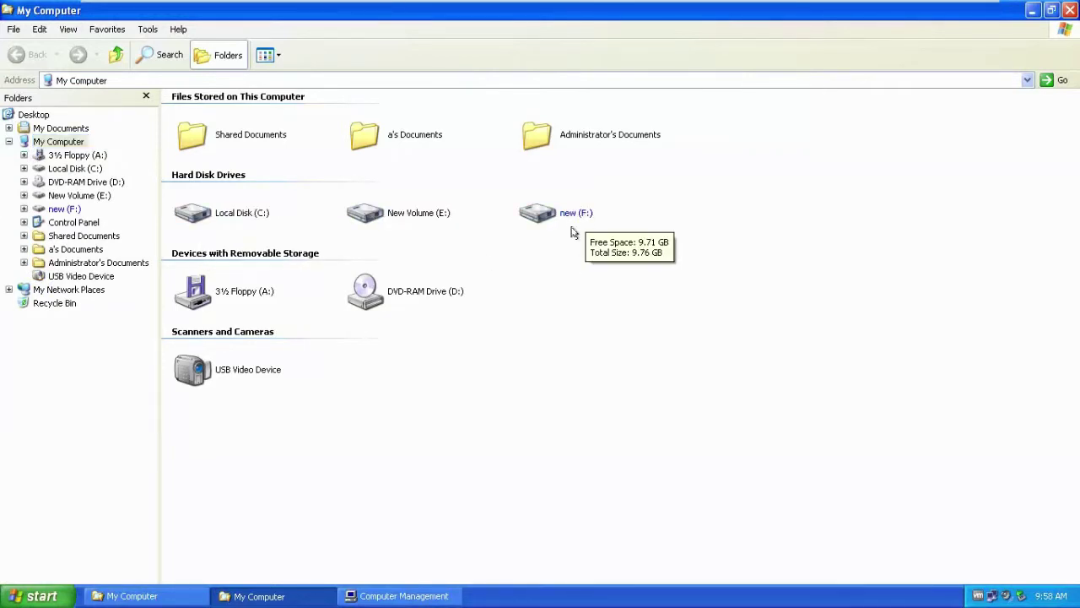
pyautogui.moveTo(546, 211)
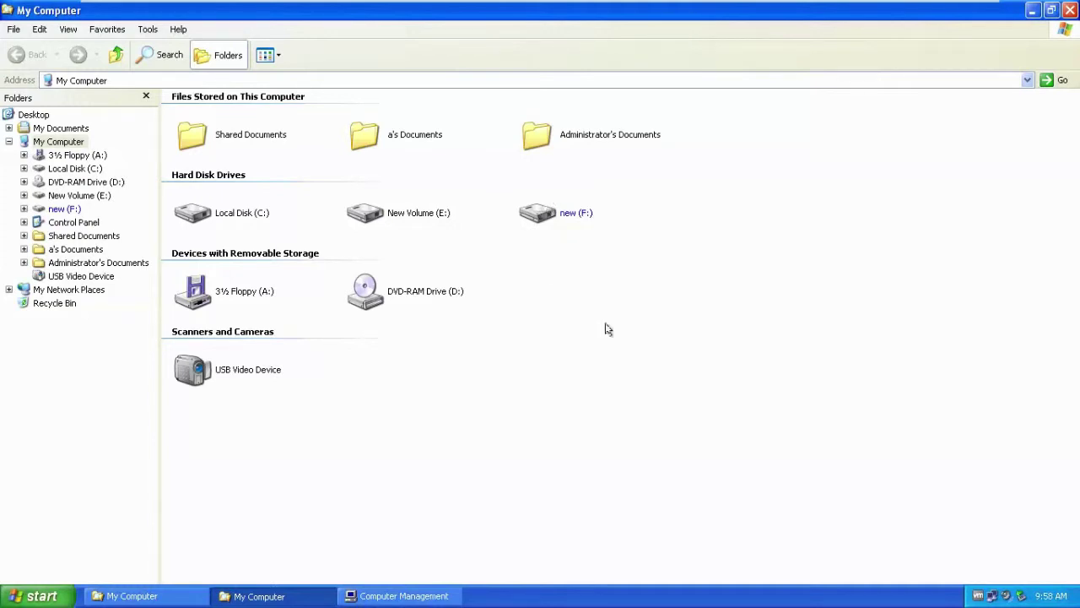
pyautogui.click(1032, 12)
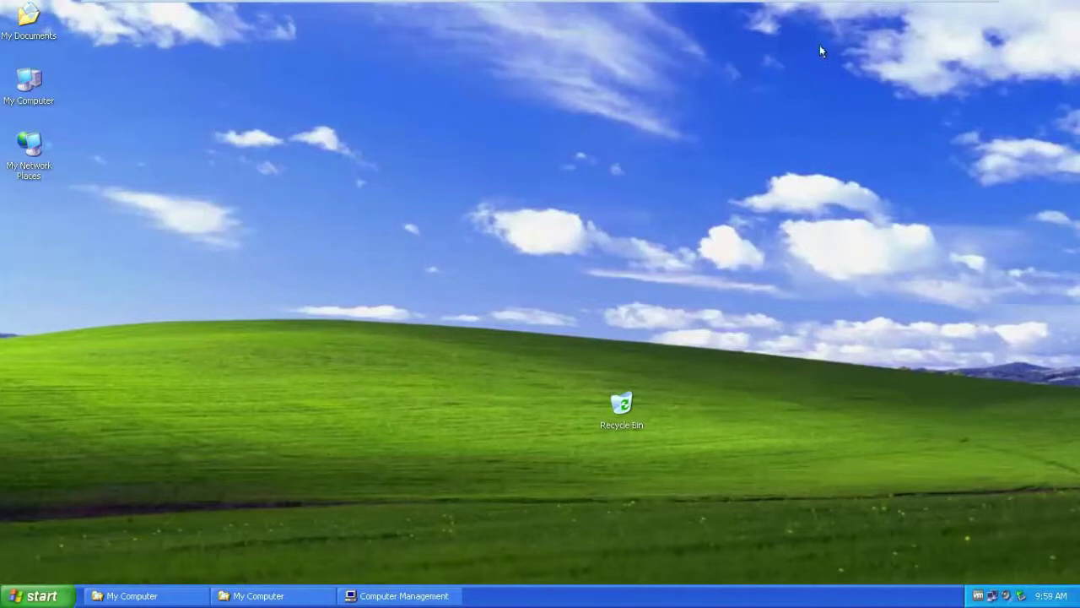
# Step: Leave full screen and power off the Windows XP Professional virtual machine, confirming the power-off
pyautogui.hotkey('ctrl', 'alt', 'Return')
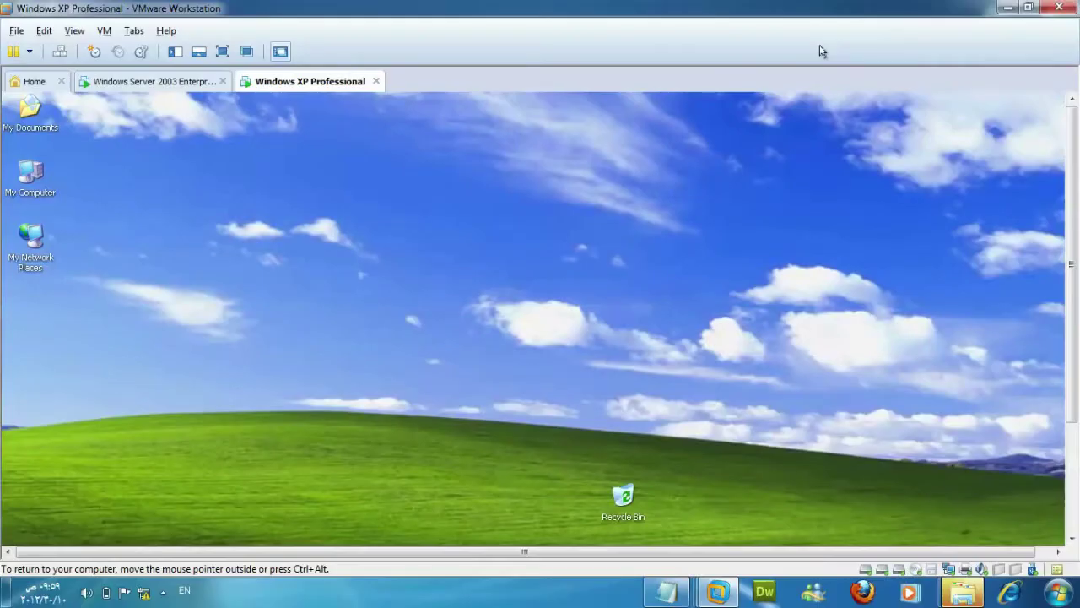
pyautogui.rightClick(313, 82)
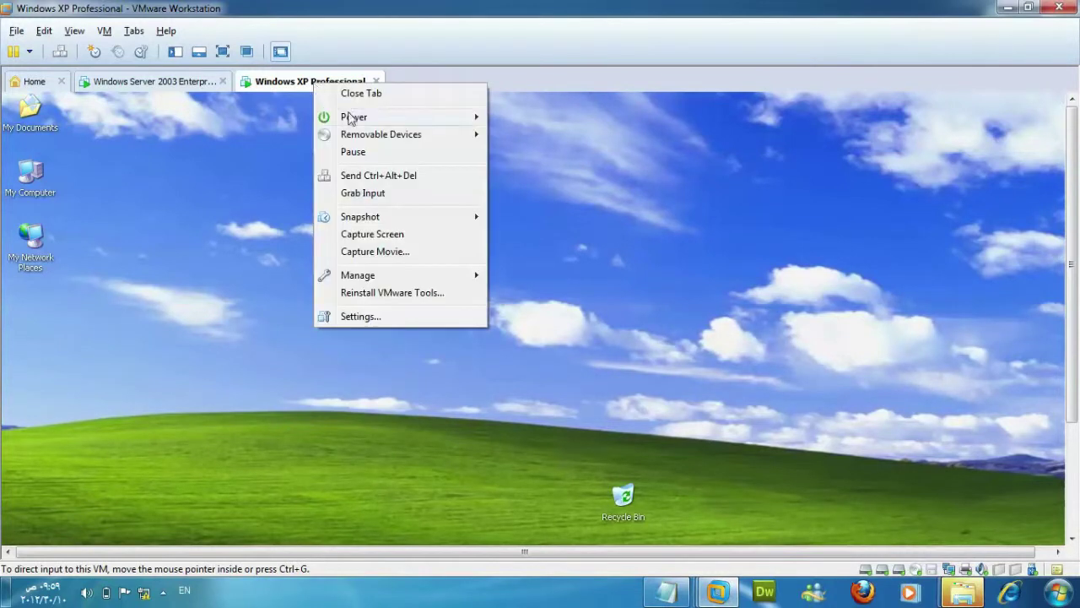
pyautogui.moveTo(377, 118)
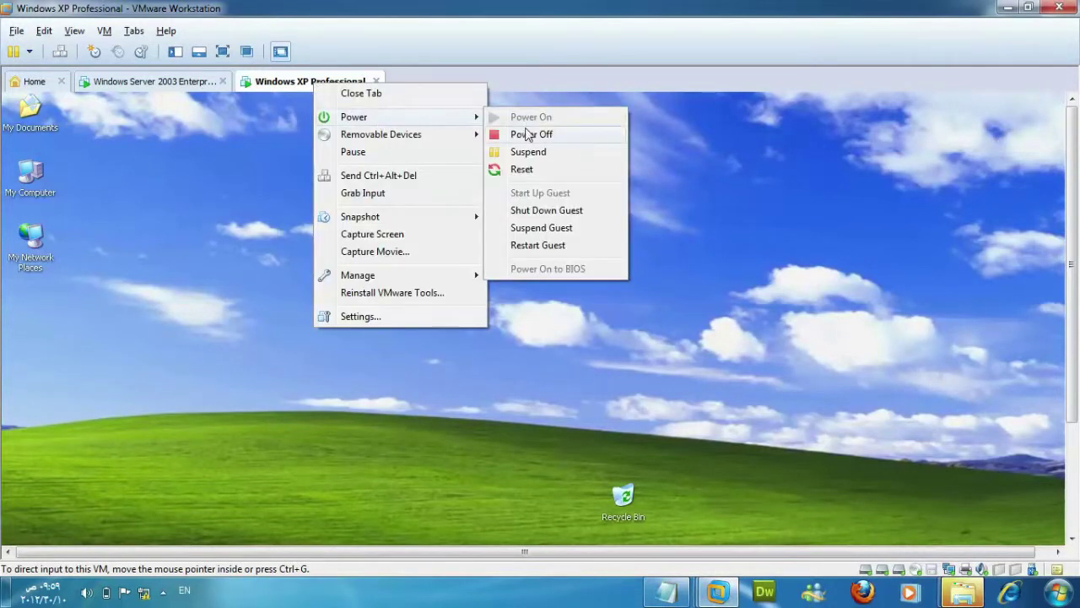
pyautogui.click(529, 135)
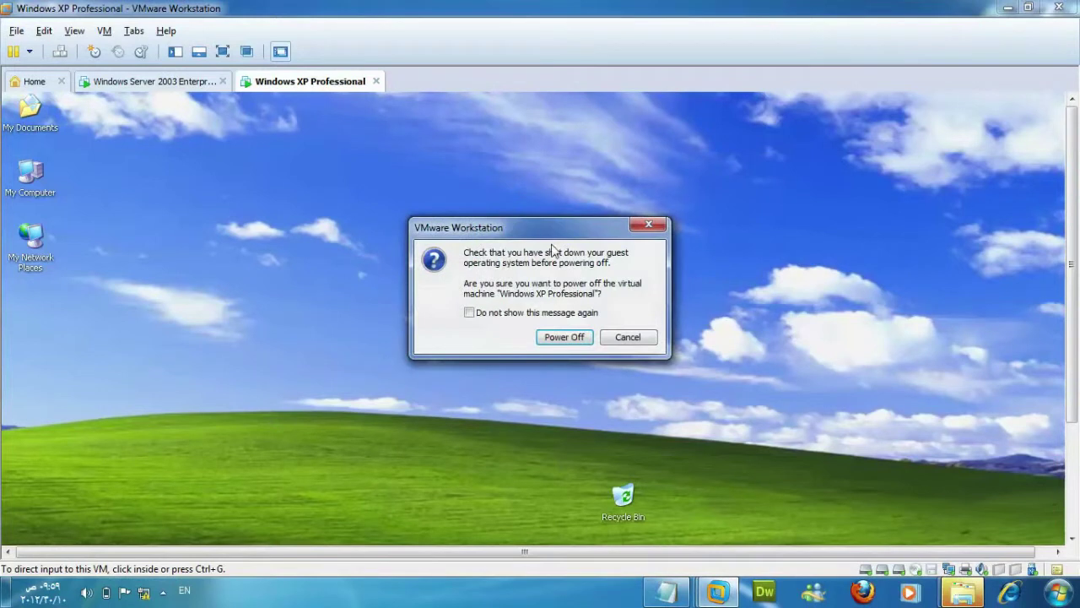
pyautogui.click(564, 336)
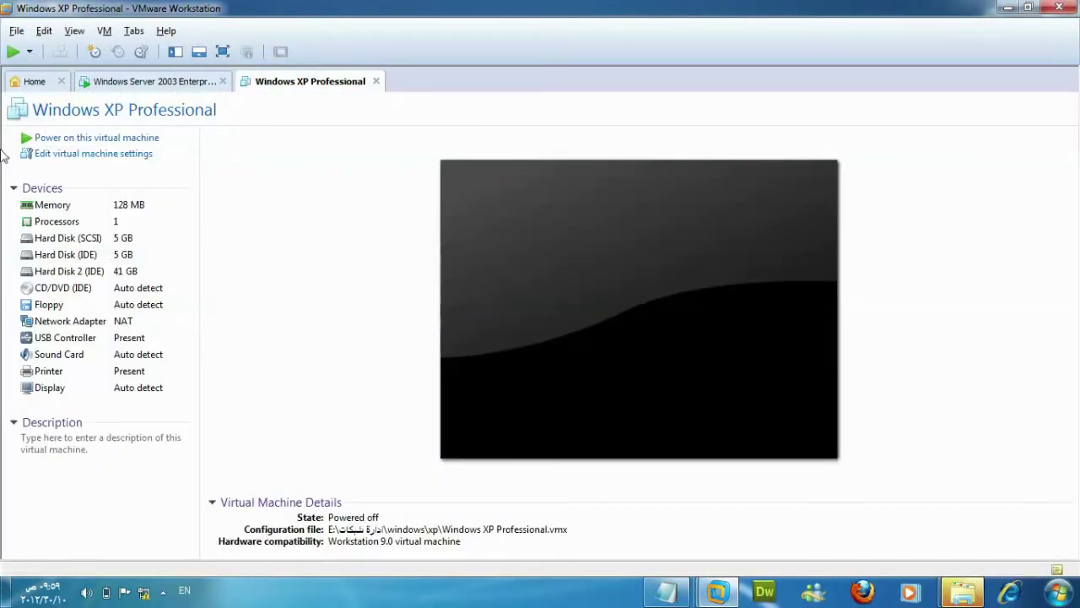
# Step: Add a second network adapter with a Bridged connection in the virtual machine's hardware settings
pyautogui.click(97, 155)
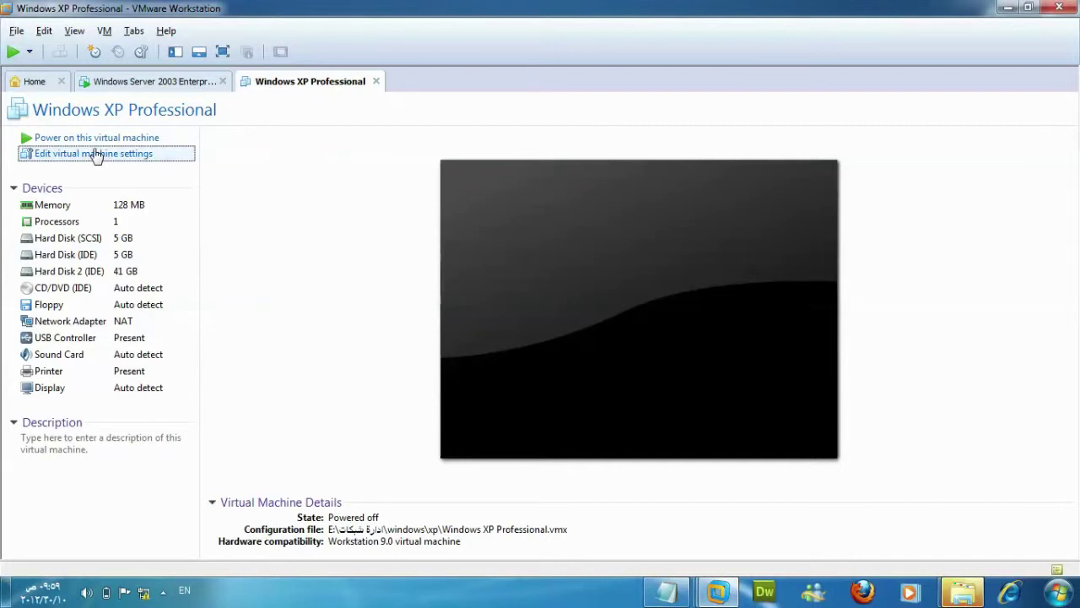
pyautogui.click(325, 232)
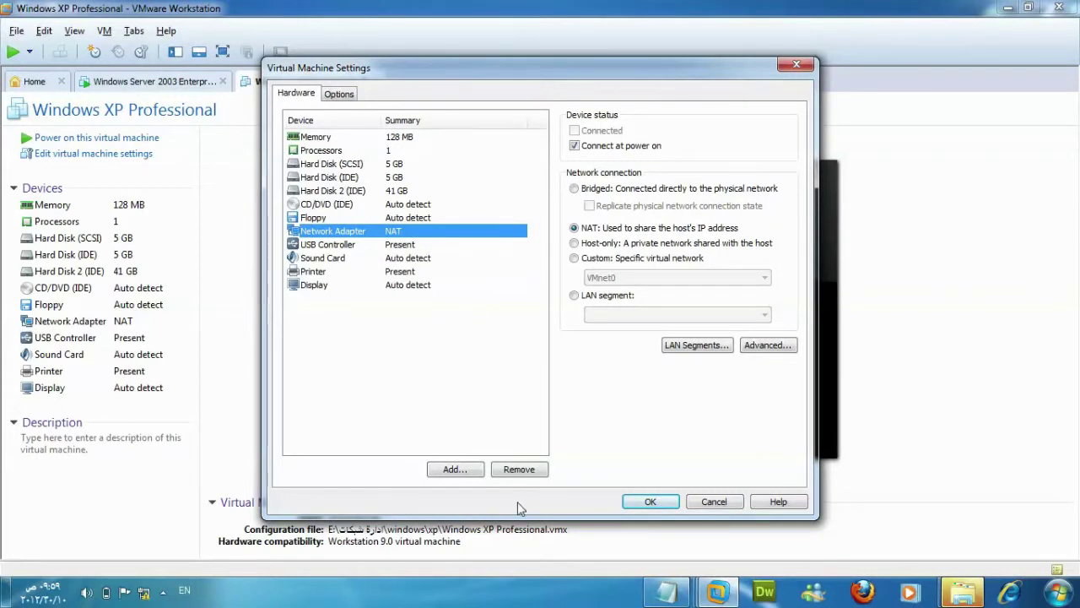
pyautogui.click(454, 469)
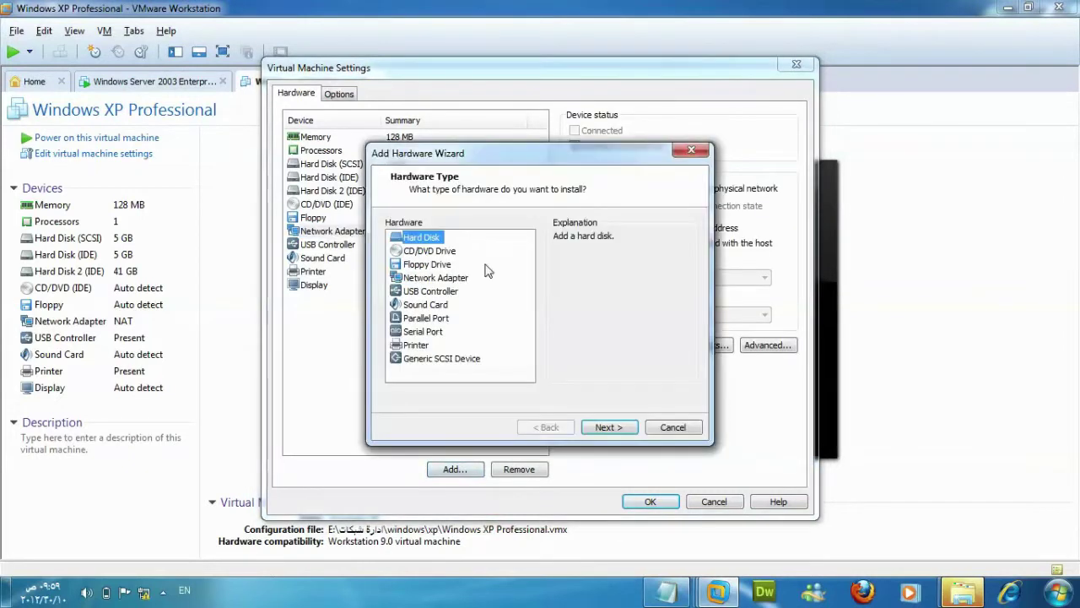
pyautogui.click(424, 279)
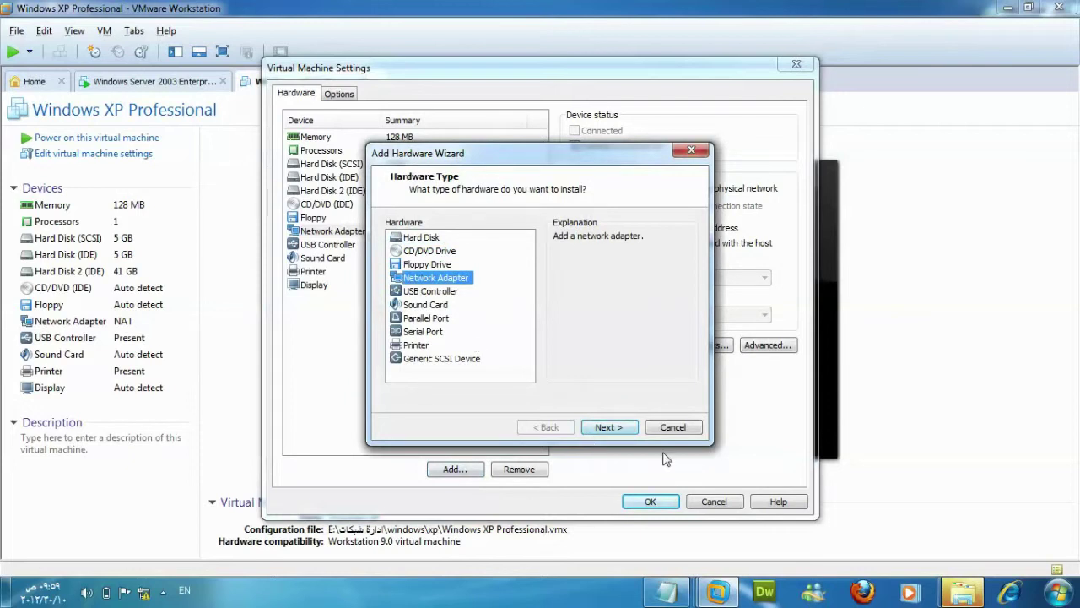
pyautogui.click(621, 428)
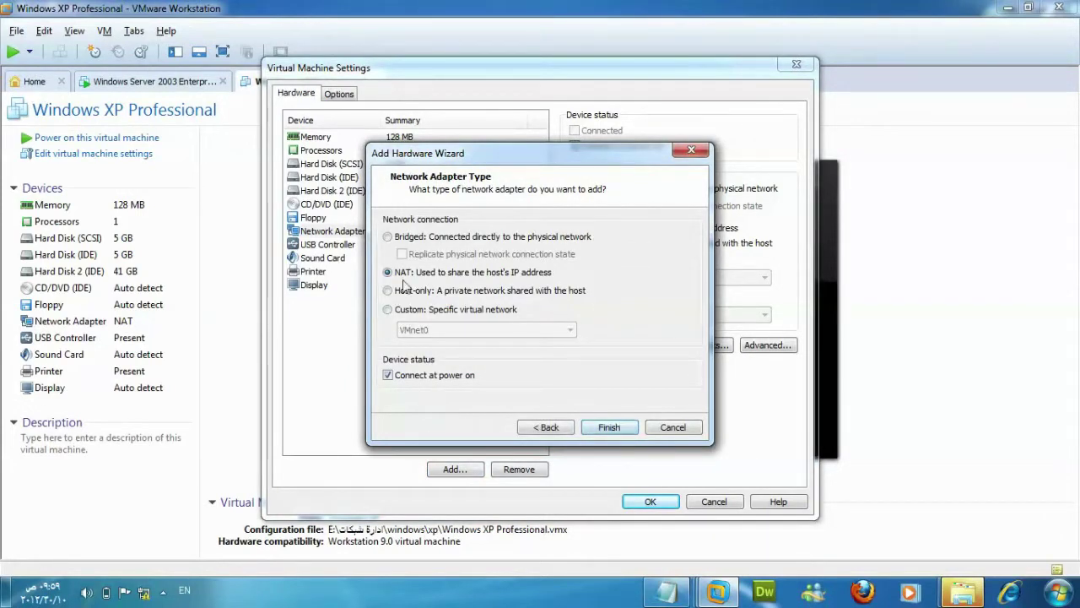
pyautogui.click(394, 238)
pyautogui.click(607, 428)
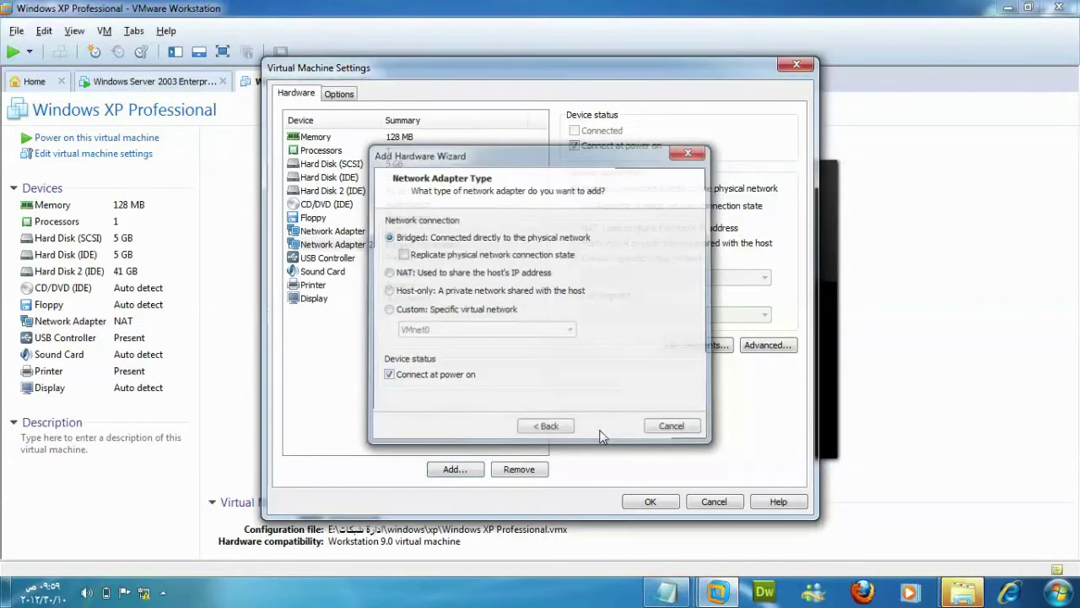
# Step: Review the connection settings of Network Adapter and Network Adapter 2, and save the virtual machine's hardware settings
pyautogui.click(342, 234)
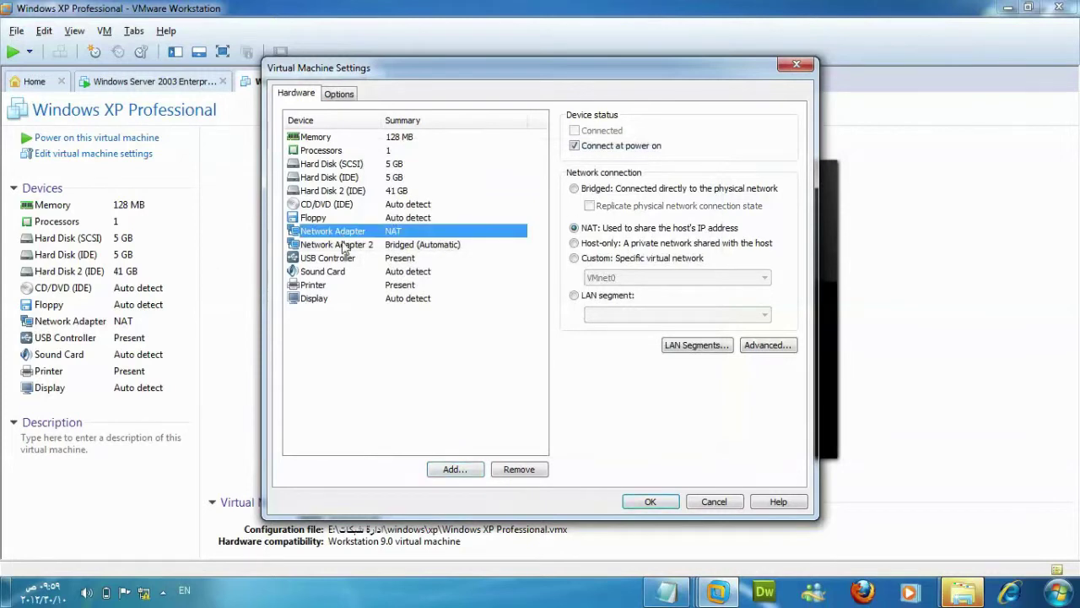
pyautogui.click(344, 245)
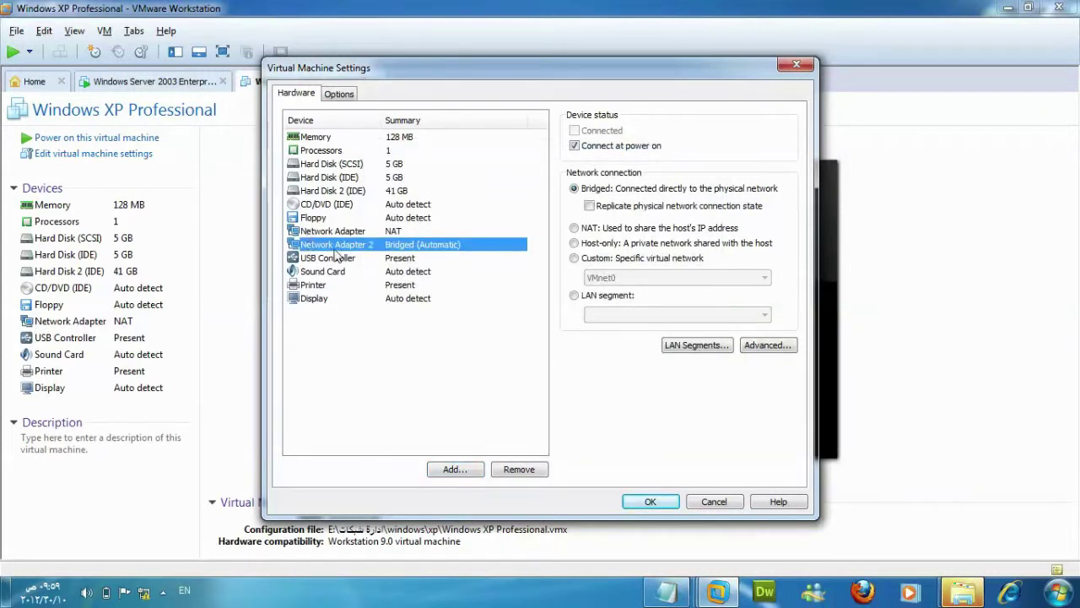
pyautogui.click(671, 505)
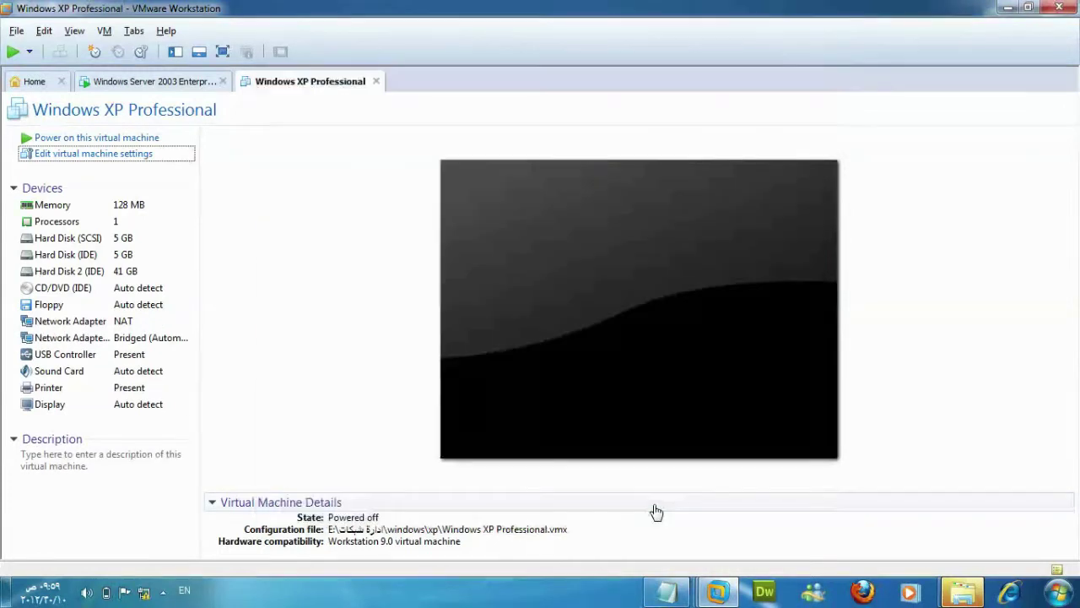
# Step: Power on the Windows XP Professional virtual machine, keeping the floppy connection attempt at every power-on and accepting the USB device connection
pyautogui.rightClick(309, 82)
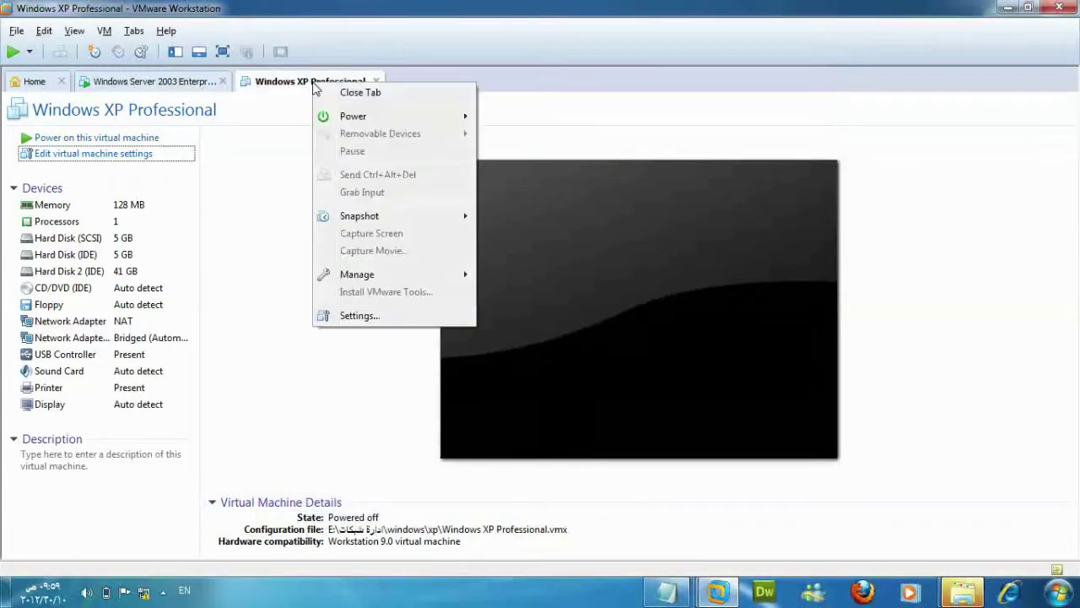
pyautogui.moveTo(396, 118)
pyautogui.click(517, 118)
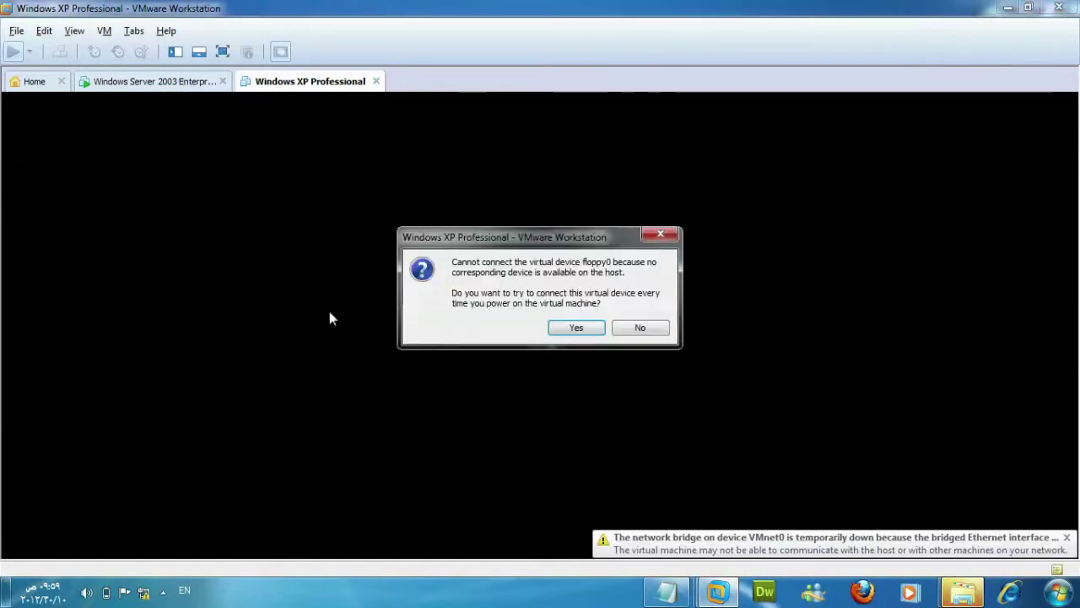
pyautogui.click(578, 330)
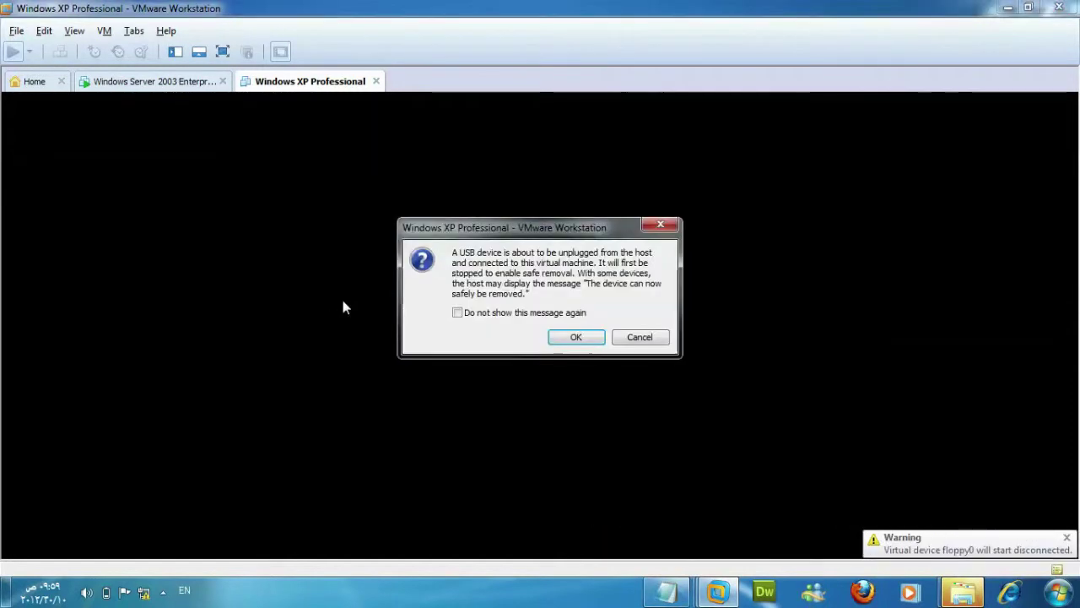
pyautogui.click(574, 337)
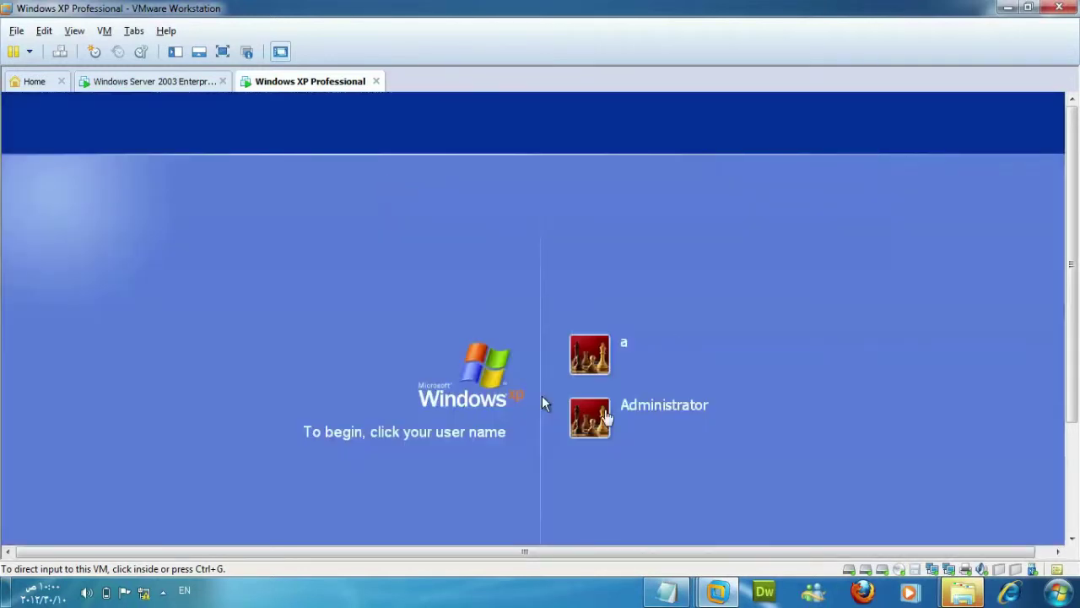
# Step: Log on to Windows XP as Administrator and switch the virtual machine to full screen
pyautogui.click(606, 416)
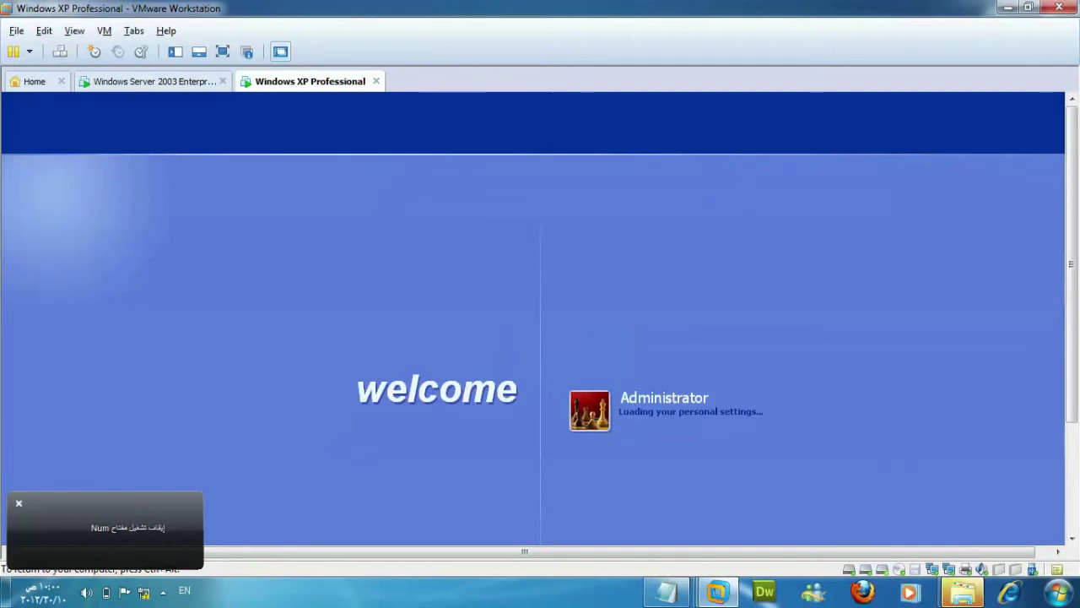
pyautogui.click(222, 51)
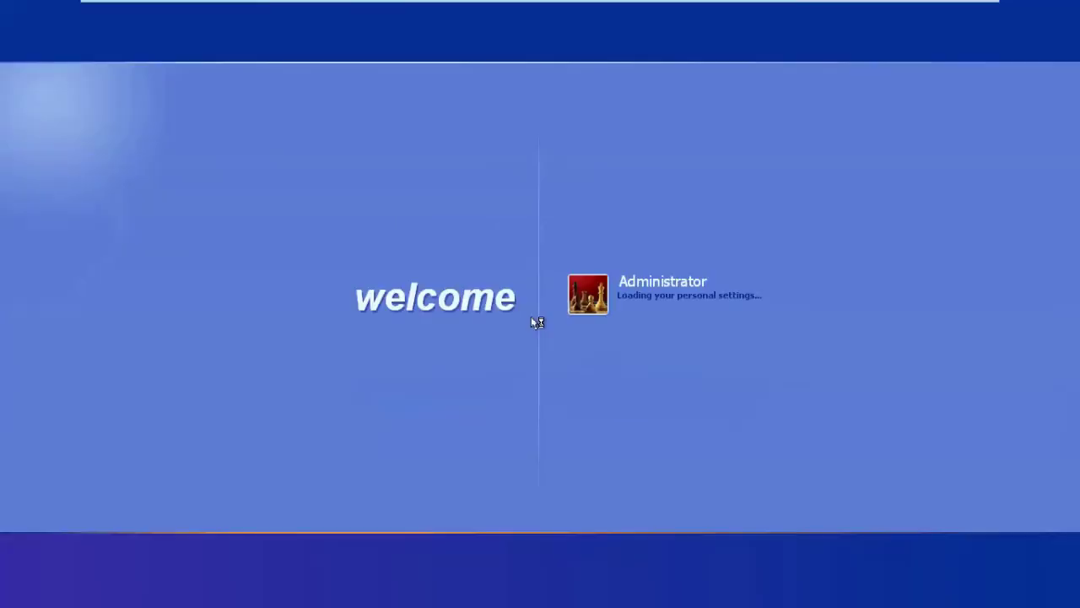
# Step: Open the properties of My Network Places to show Network Connections, maximize the window and dismiss the new hardware notification
pyautogui.rightClick(26, 145)
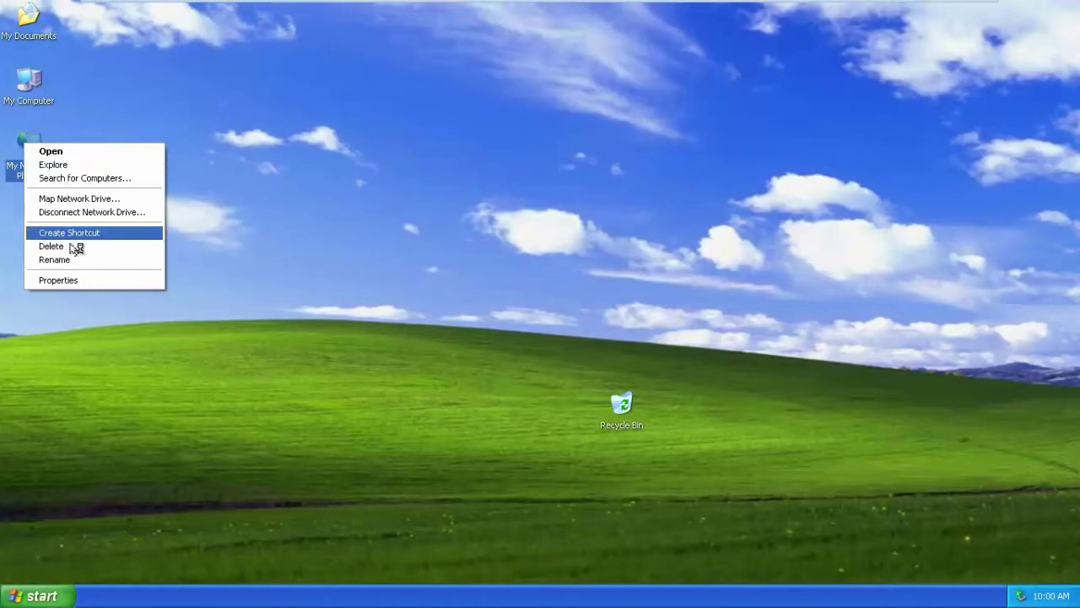
pyautogui.click(78, 279)
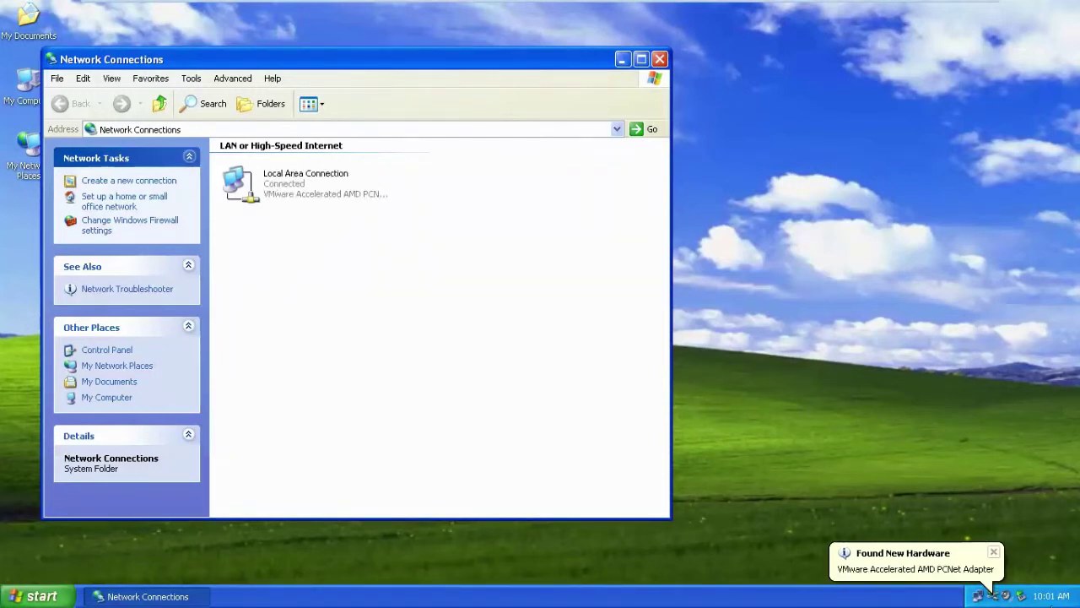
pyautogui.doubleClick(546, 61)
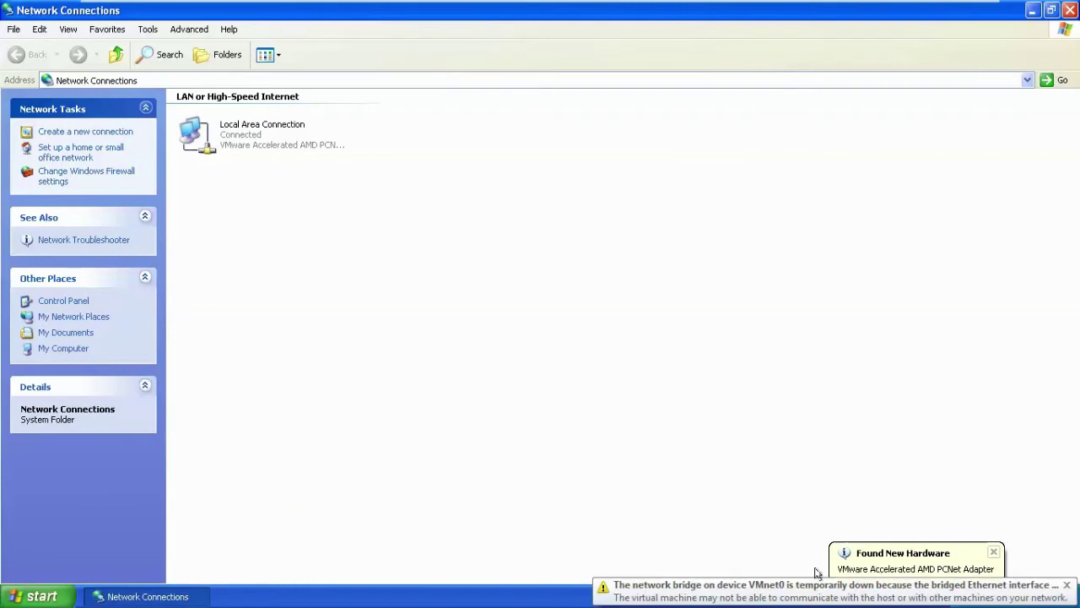
pyautogui.click(858, 561)
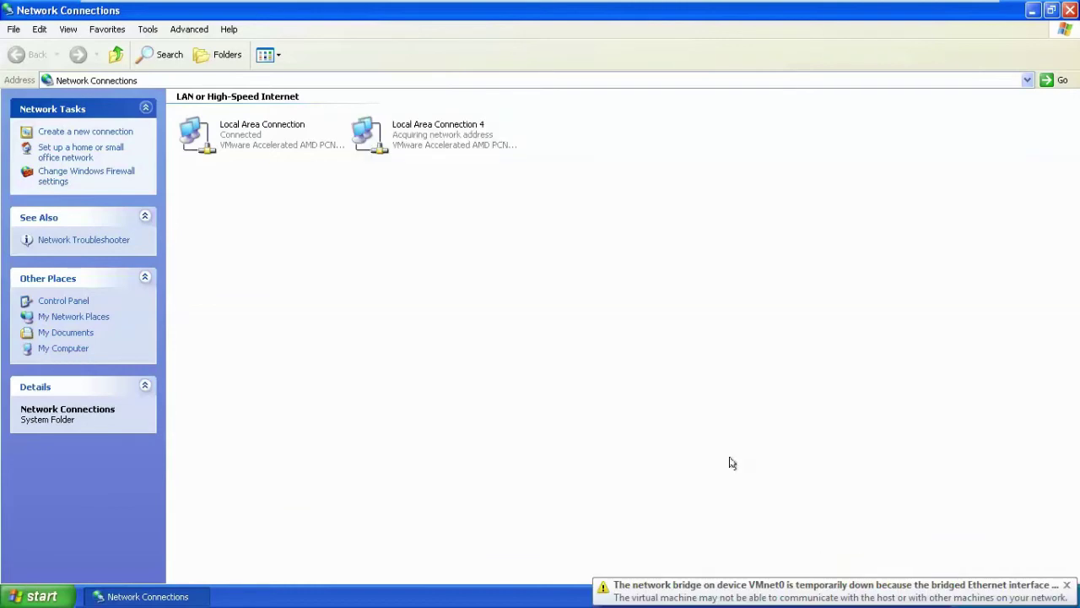
# Step: Compare the details of Local Area Connection and Local Area Connection 4, and leave full screen
pyautogui.click(368, 129)
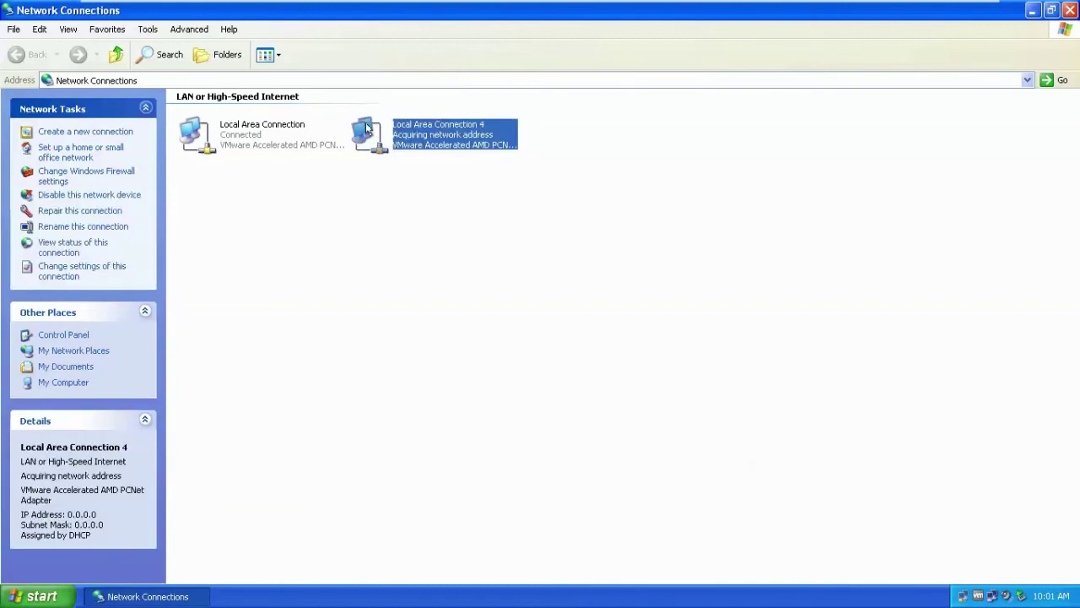
pyautogui.click(329, 126)
pyautogui.click(371, 131)
pyautogui.click(237, 141)
pyautogui.click(438, 133)
pyautogui.hotkey('ctrl', 'alt', 'Return')
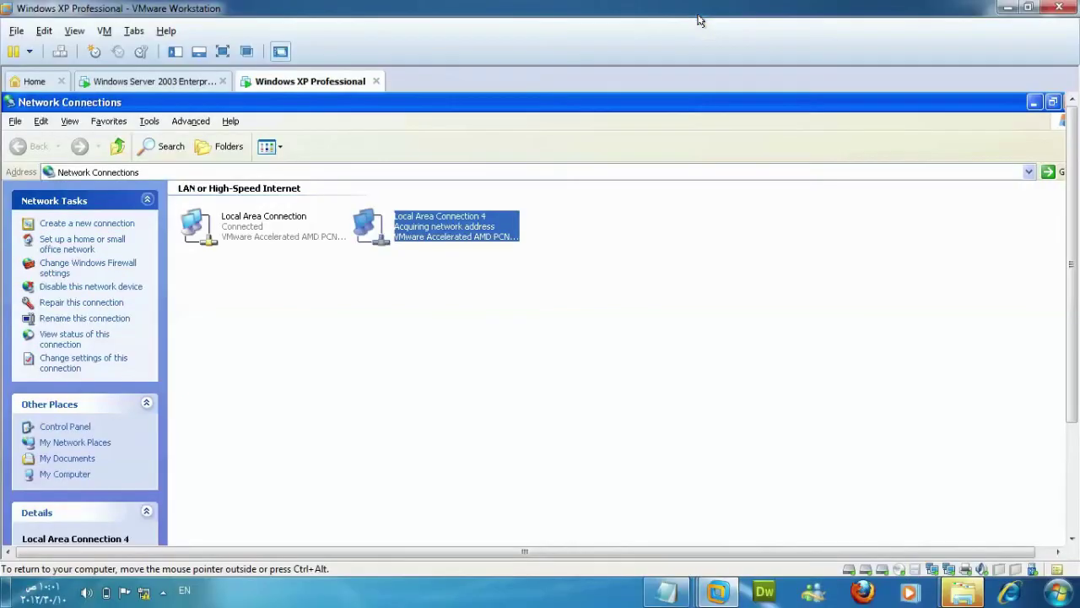